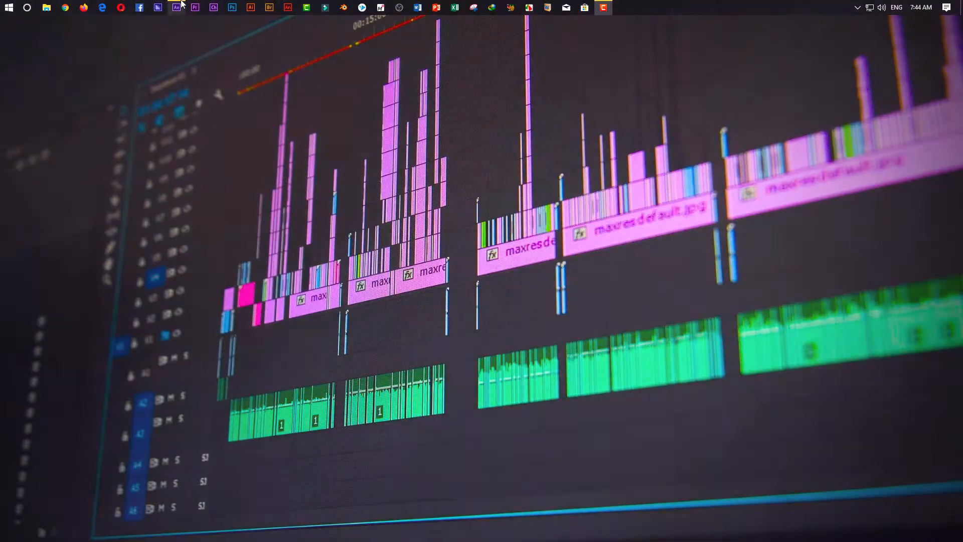
# Step: Switch to After Effects, create a 1920 x 1080 composition lasting 30 seconds, and add a full-frame white solid
pyautogui.click(176, 7)
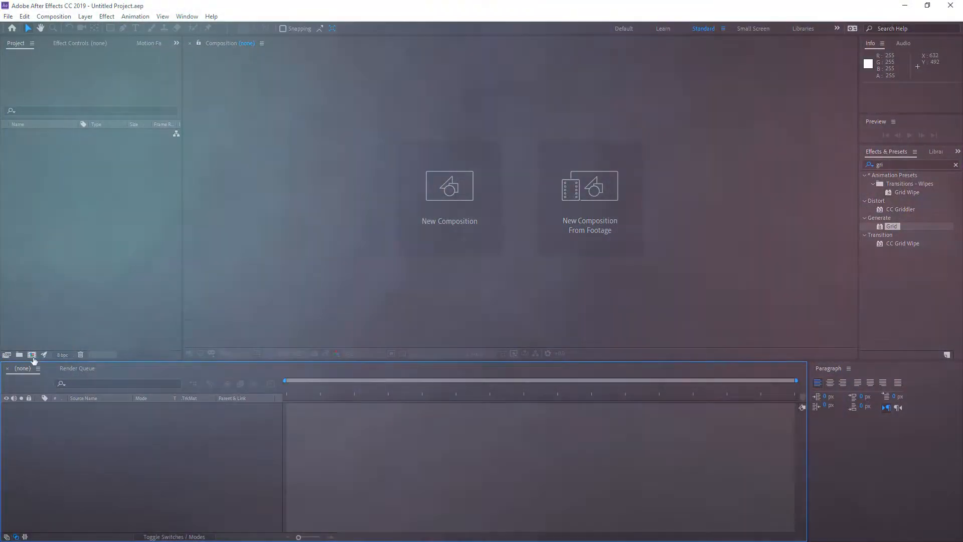
pyautogui.click(31, 354)
pyautogui.press('Return')
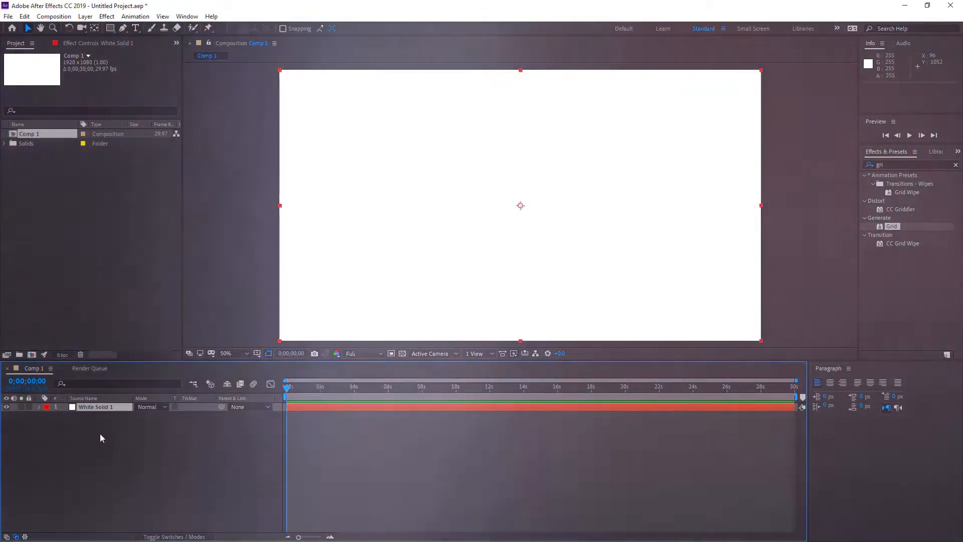
pyautogui.click(121, 431)
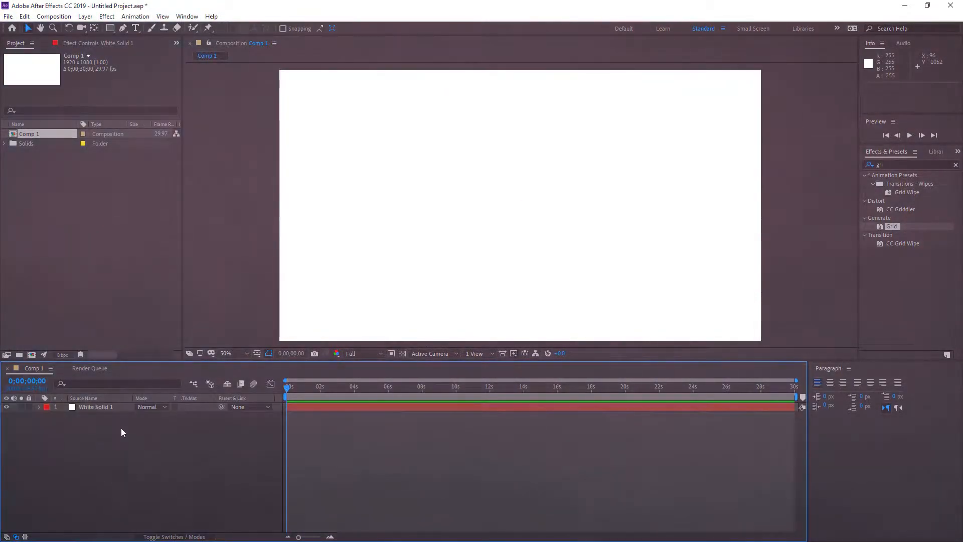
# Step: Find the Gradient Ramp effect and apply it to the white solid
pyautogui.click(110, 408)
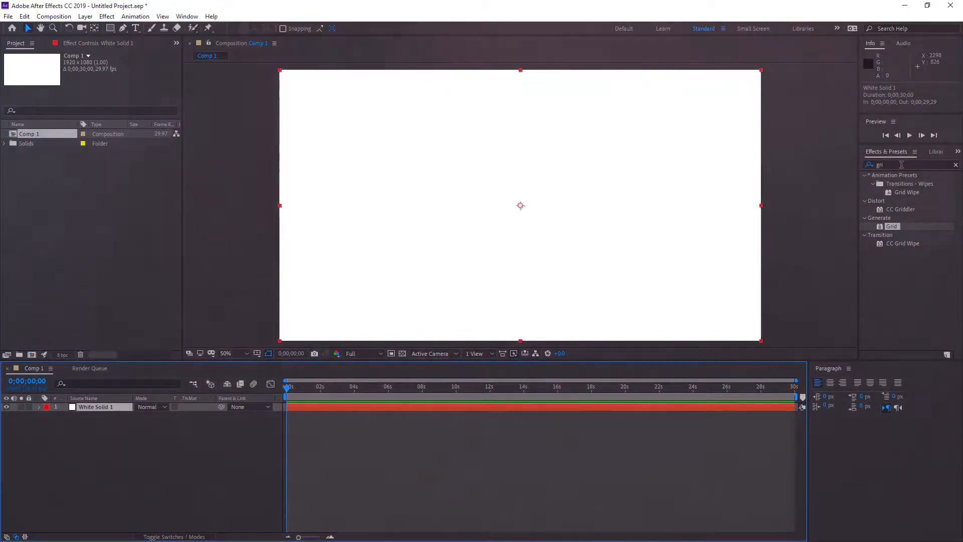
pyautogui.click(955, 164)
pyautogui.click(894, 164)
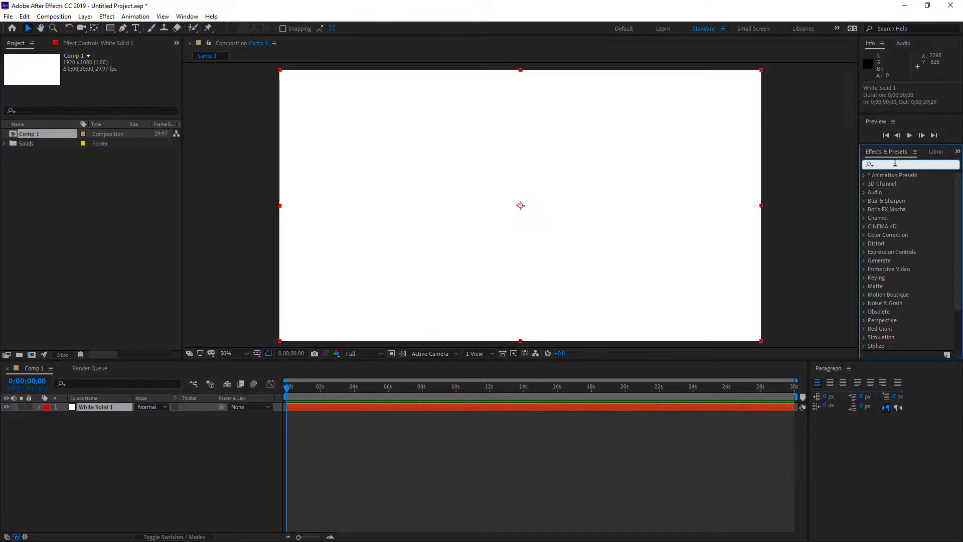
pyautogui.write('rem')
pyautogui.click(916, 220)
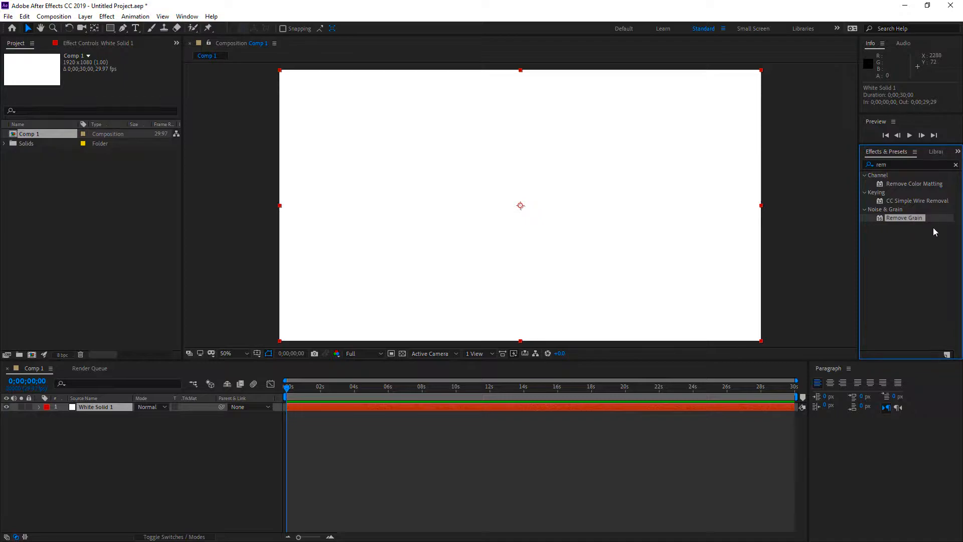
pyautogui.press('BackSpace')
pyautogui.press('BackSpace')
pyautogui.write('am')
pyautogui.moveTo(914, 345); pyautogui.dragTo(535, 228)
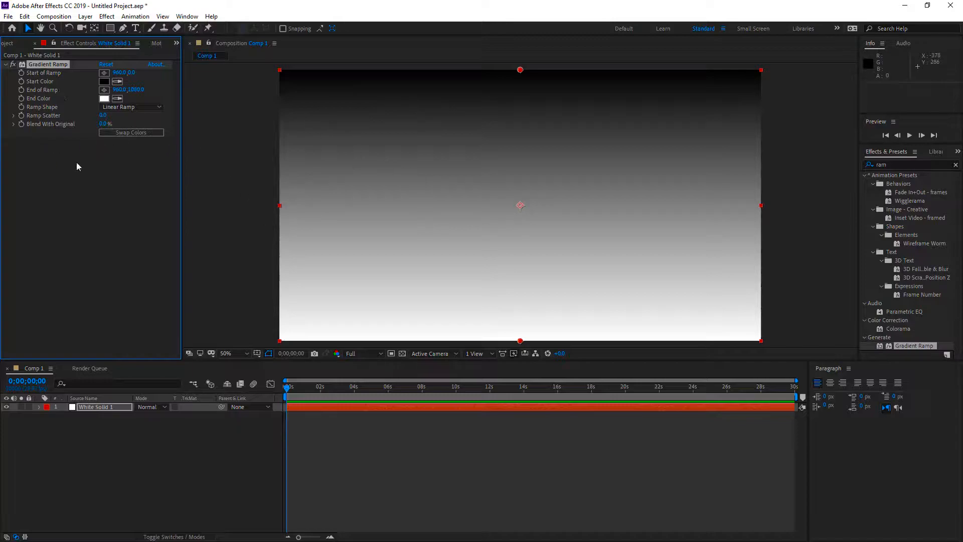
# Step: Swap the Gradient Ramp's start and end colors and set its shape to Radial Ramp
pyautogui.click(112, 131)
pyautogui.click(138, 107)
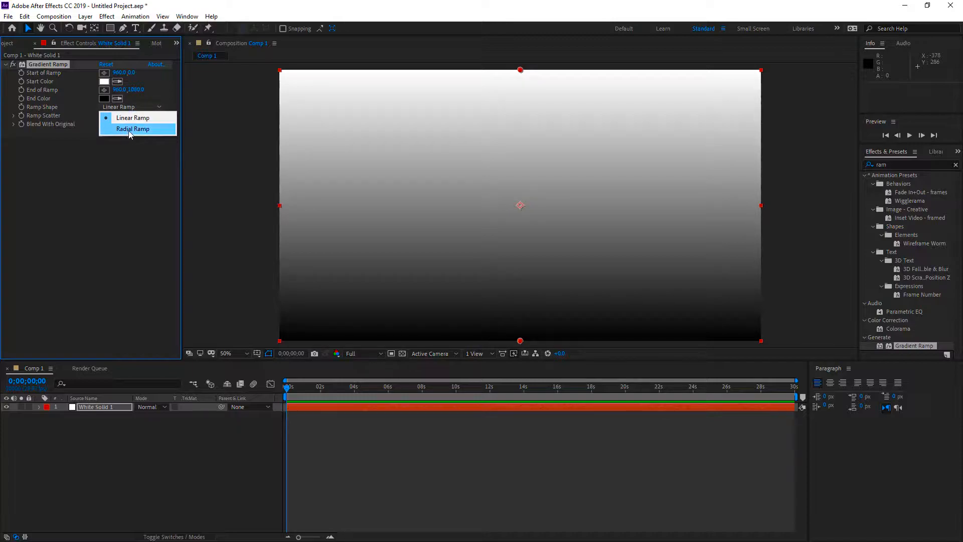
pyautogui.click(133, 129)
# Step: Centre the ramp's start point at about 960, 544 and move its end point beyond the lower-right corner to about 2340, 1988
pyautogui.press(',')
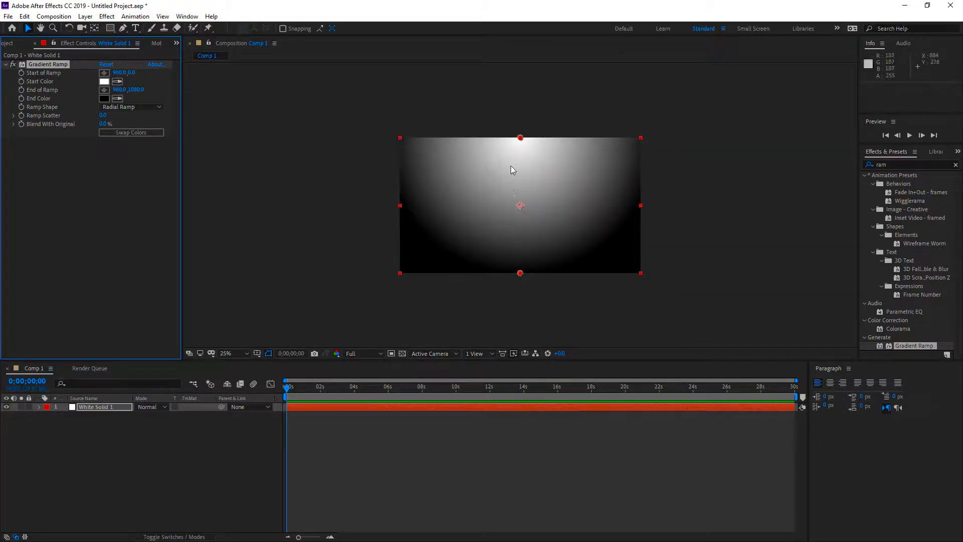
pyautogui.moveTo(520, 139); pyautogui.dragTo(520, 205)
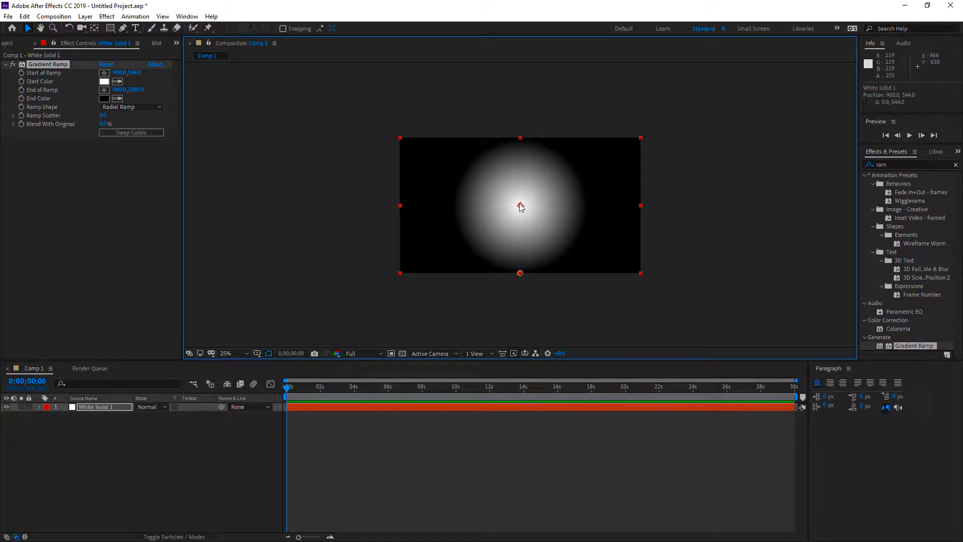
pyautogui.moveTo(520, 273); pyautogui.dragTo(692, 390)
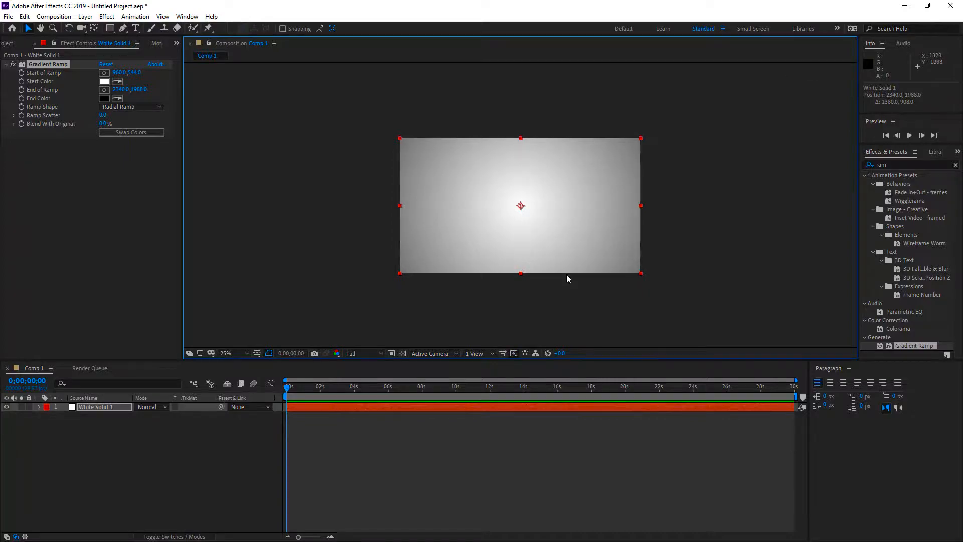
pyautogui.press('.')
pyautogui.click(190, 418)
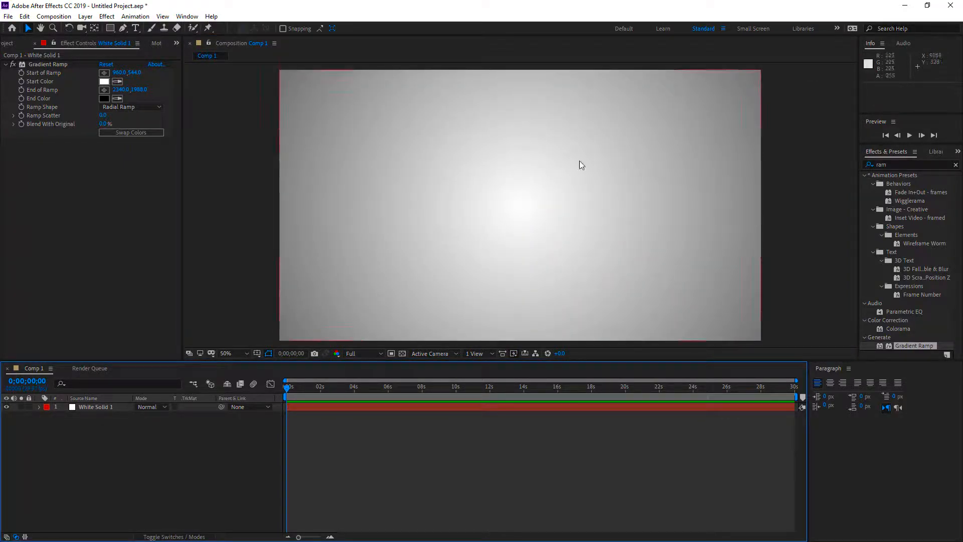
pyautogui.click(122, 407)
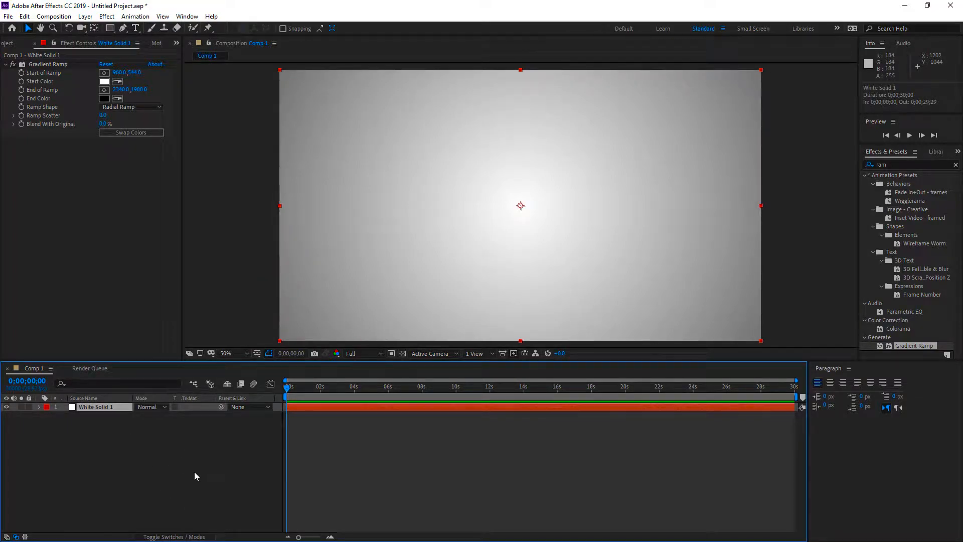
pyautogui.click(173, 480)
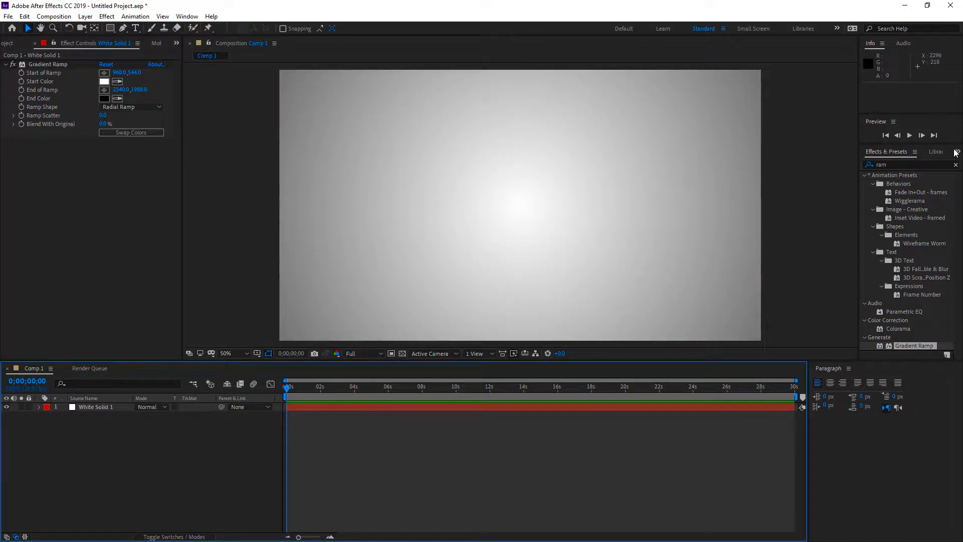
pyautogui.click(106, 410)
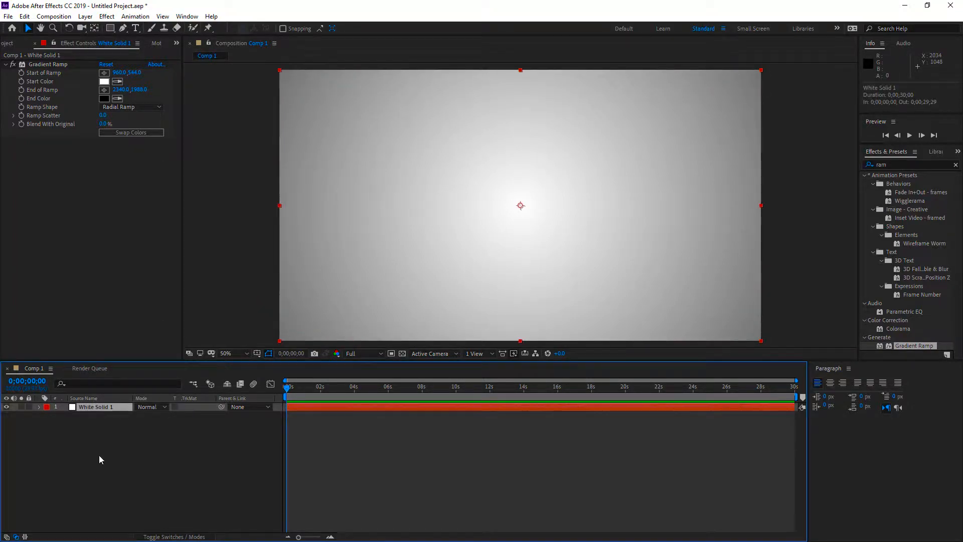
# Step: Add a second white 1920 x 1080 solid above the gradient layer
pyautogui.rightClick(101, 457)
pyautogui.rightClick(68, 468)
pyautogui.moveTo(122, 359)
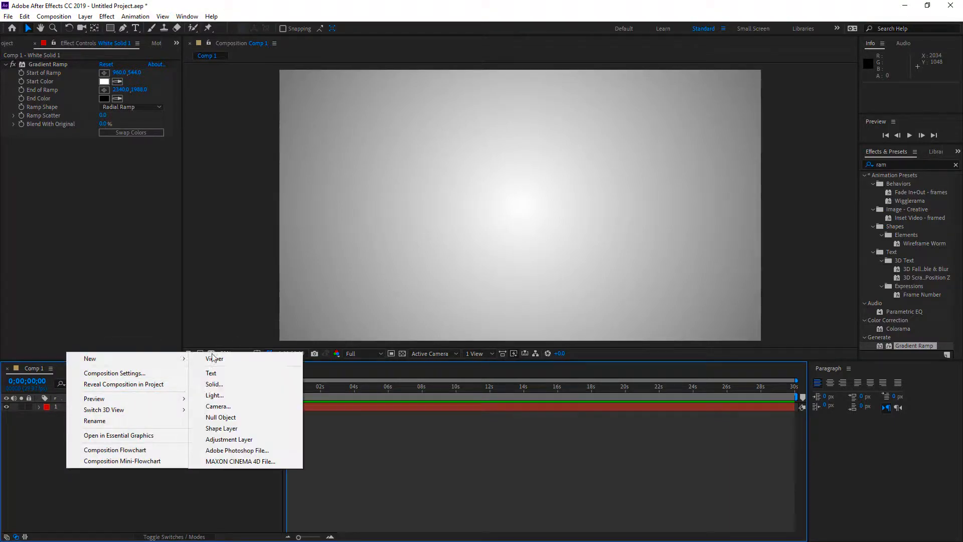
pyautogui.click(240, 387)
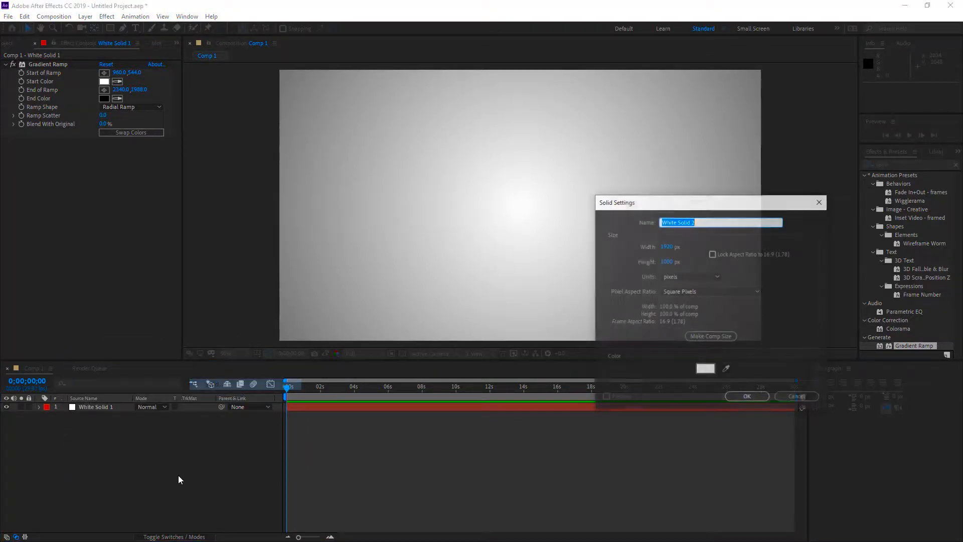
pyautogui.click(747, 397)
# Step: Find the Grid effect and apply it to the new upper white solid
pyautogui.click(86, 484)
pyautogui.click(105, 416)
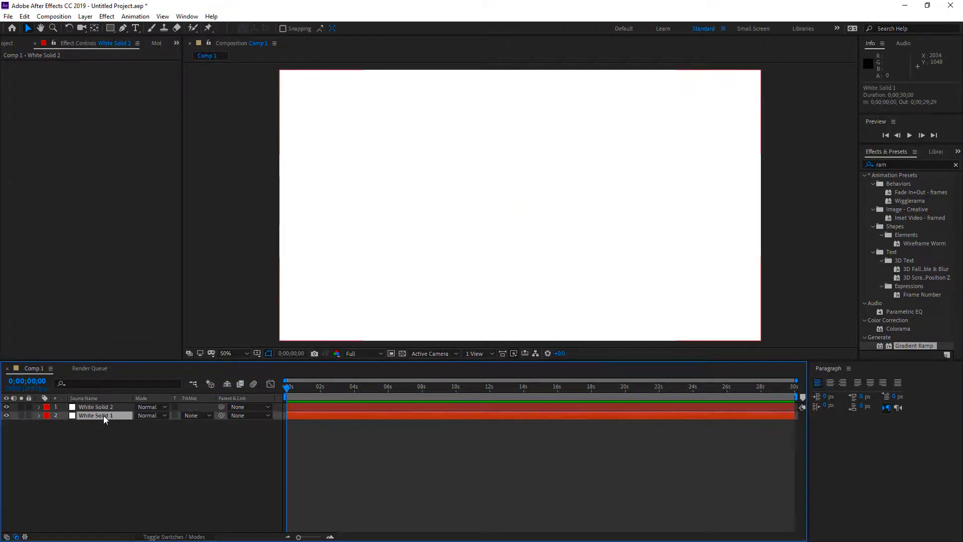
pyautogui.click(98, 407)
pyautogui.click(897, 164)
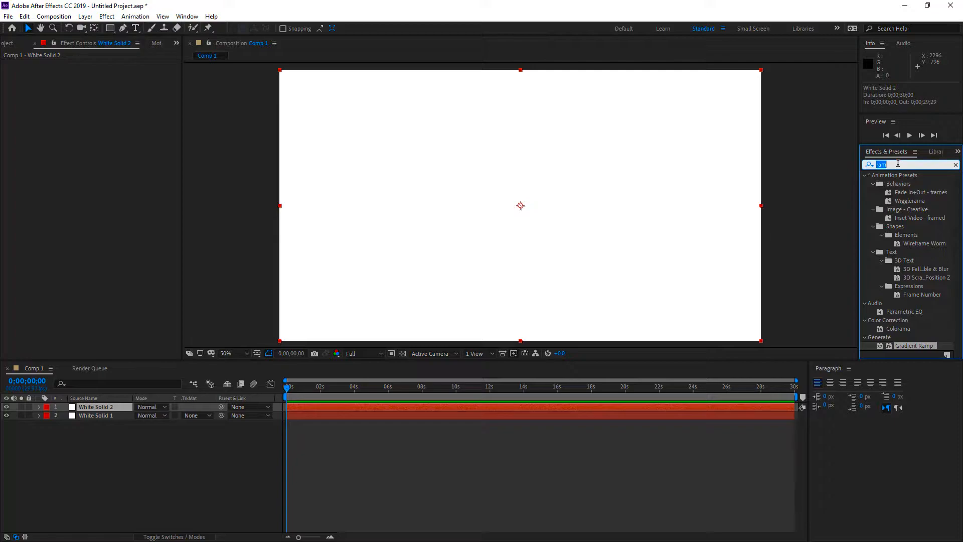
pyautogui.write('gri')
pyautogui.moveTo(933, 226); pyautogui.dragTo(489, 223)
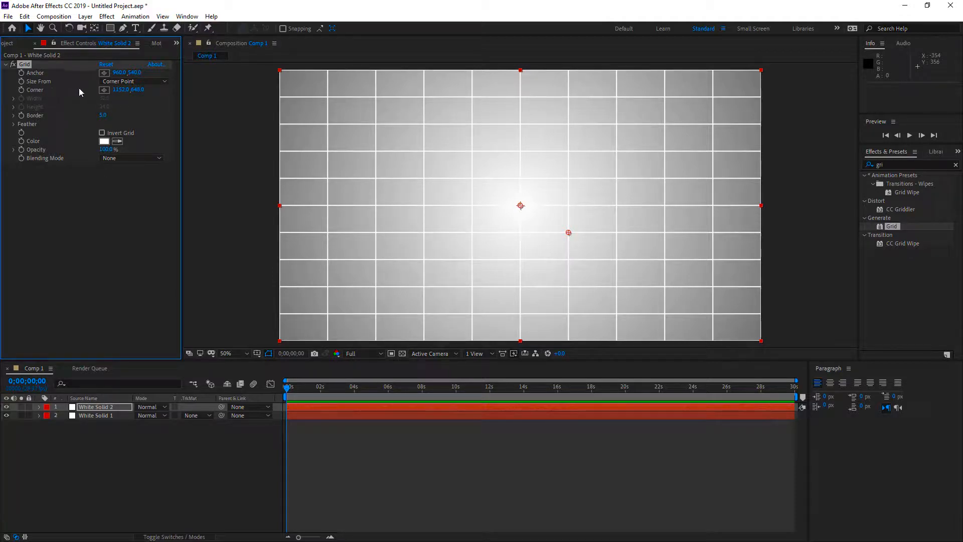
# Step: Size the grid with the Width Slider option and set its width to 192.7
pyautogui.click(125, 82)
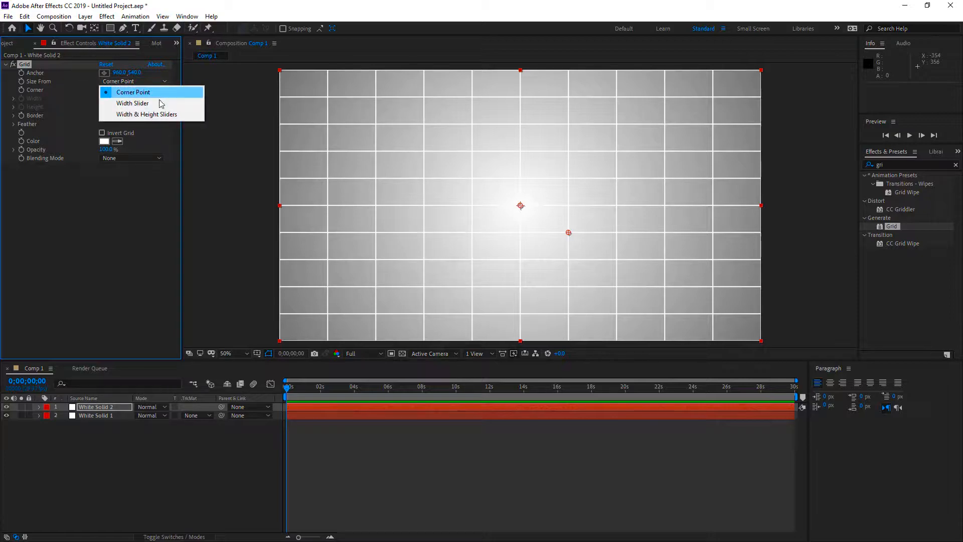
pyautogui.click(158, 102)
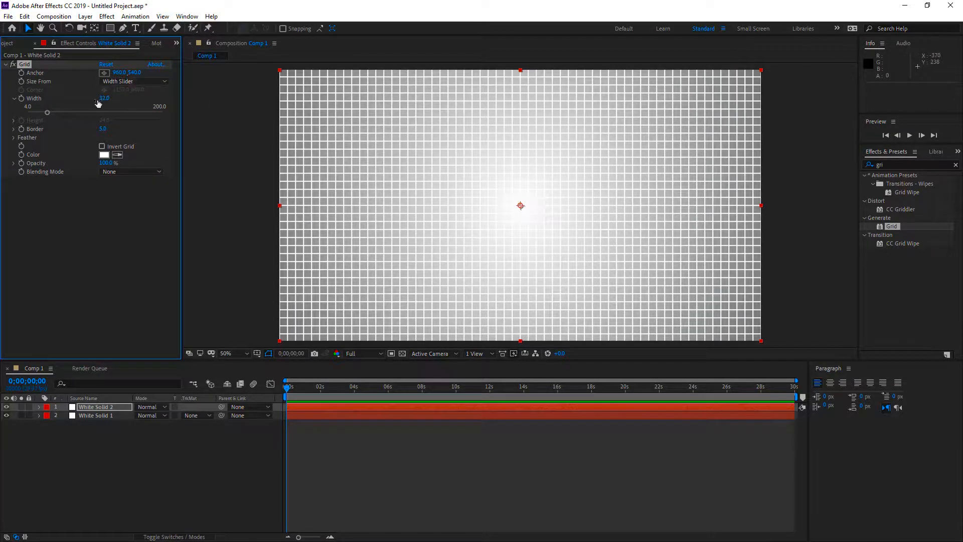
pyautogui.moveTo(47, 110); pyautogui.dragTo(157, 113)
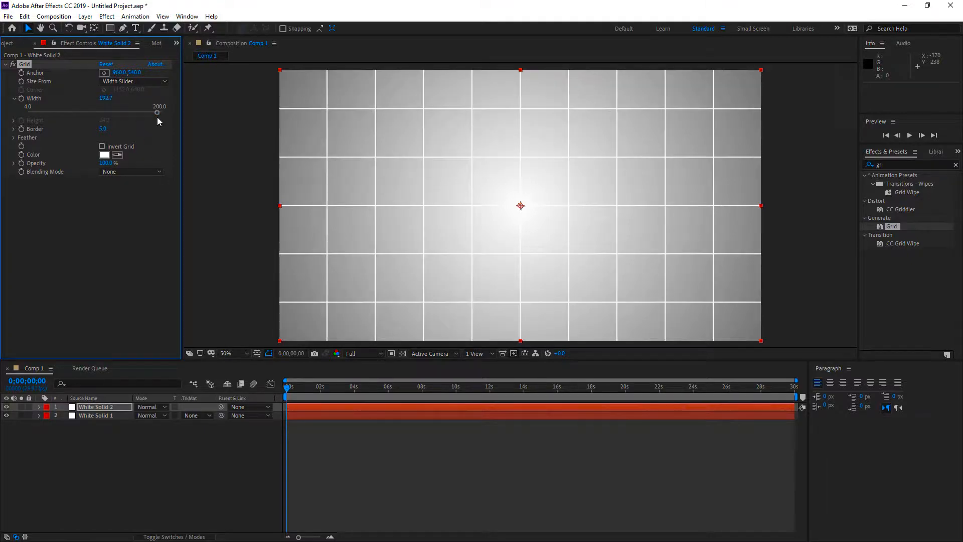
# Step: Duplicate the grid layer and set the copy's grid anchor to 1052, 646 to place its lines between the original ones
pyautogui.click(90, 407)
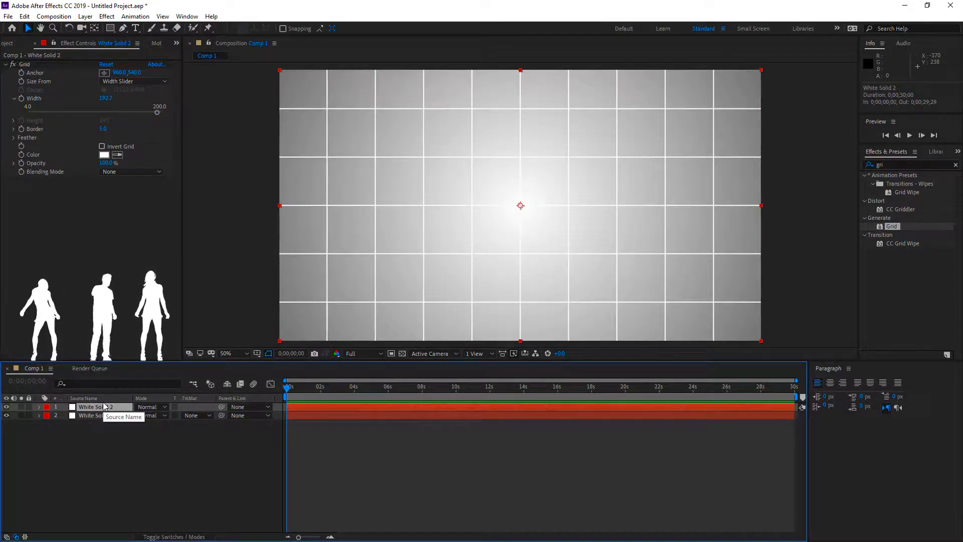
pyautogui.hotkey('ctrl', 'd')
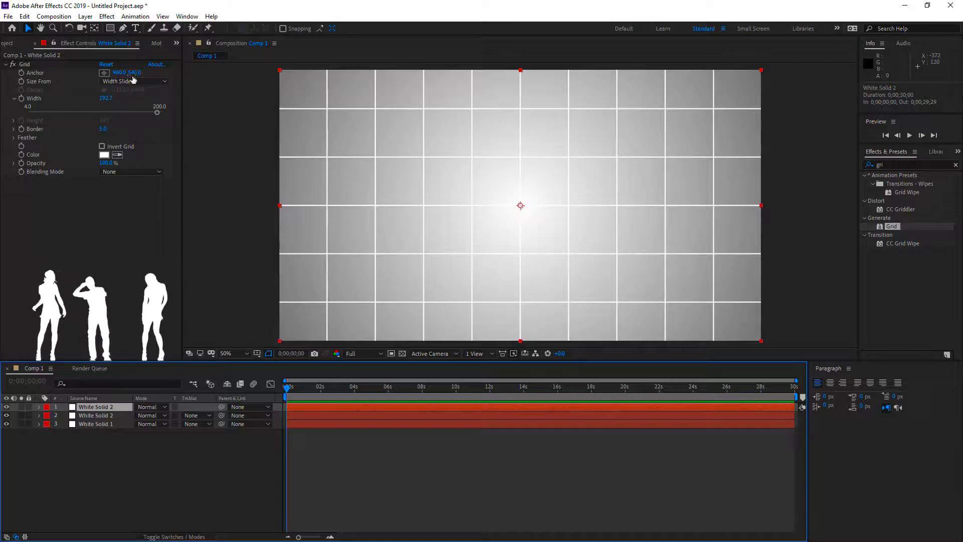
pyautogui.moveTo(121, 72); pyautogui.dragTo(194, 72)
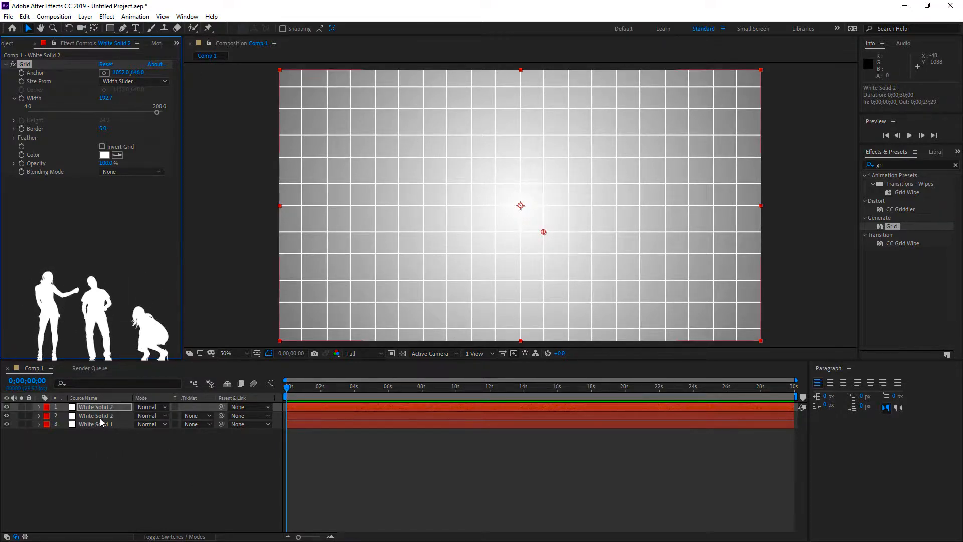
# Step: Duplicate the offset grid layer, invert the copy's grid, and set its border to 177 to leave small squares
pyautogui.click(108, 407)
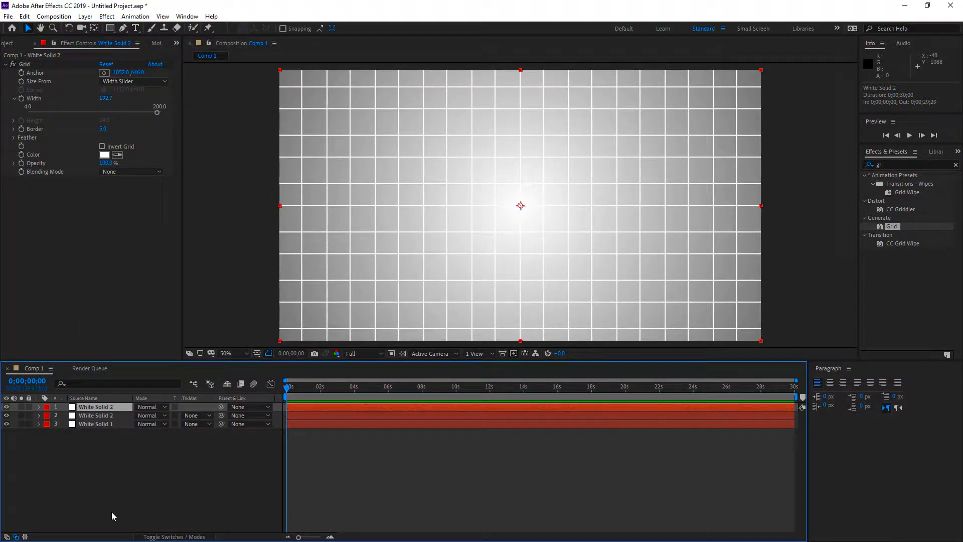
pyautogui.hotkey('ctrl', 'd')
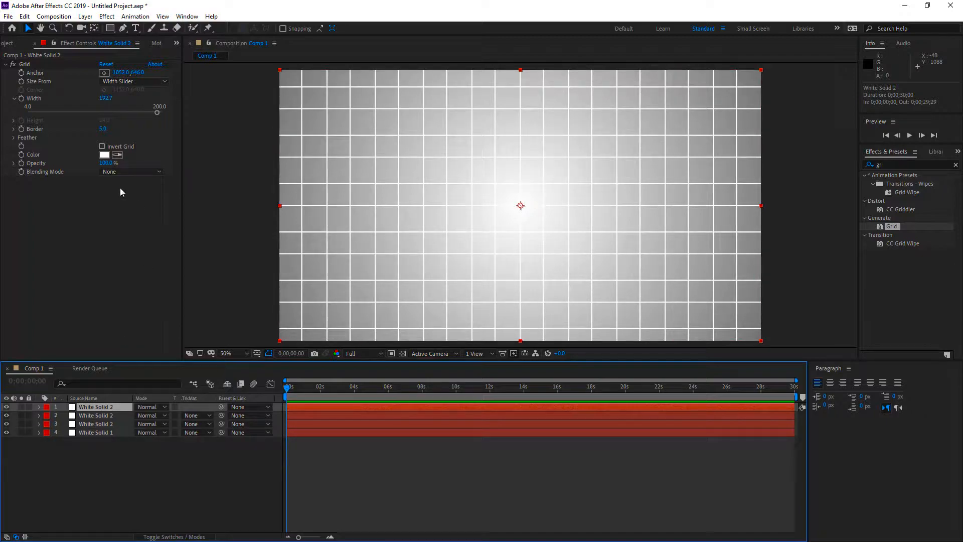
pyautogui.click(102, 146)
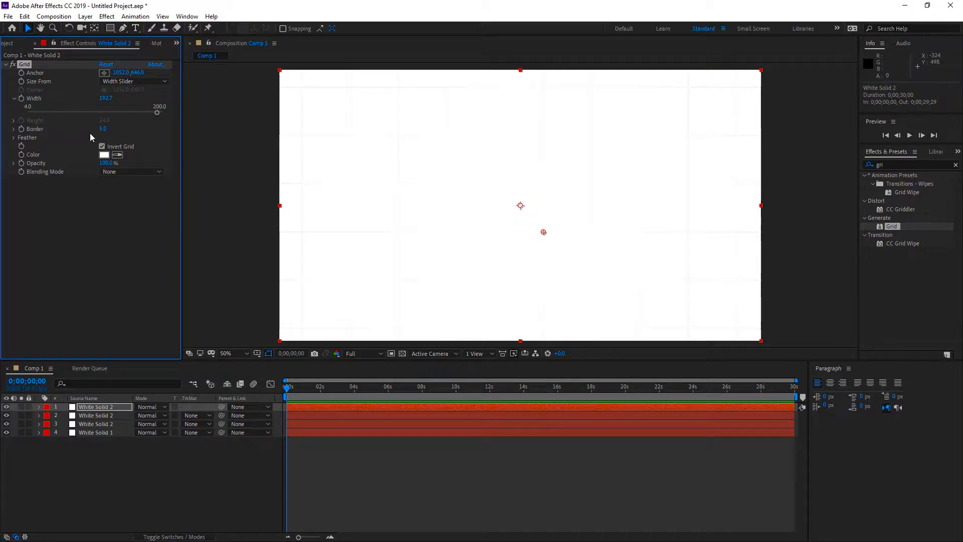
pyautogui.moveTo(107, 127); pyautogui.dragTo(193, 129)
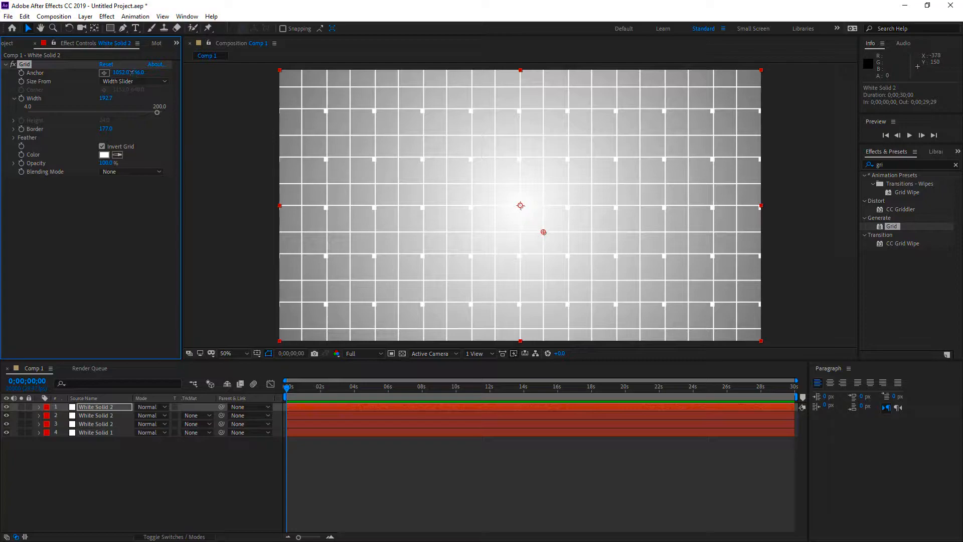
# Step: Adjust the inverted grid's anchor to X 1056 and slightly higher in Y, centring its squares on the original grid's line intersections
pyautogui.moveTo(131, 73); pyautogui.dragTo(125, 72)
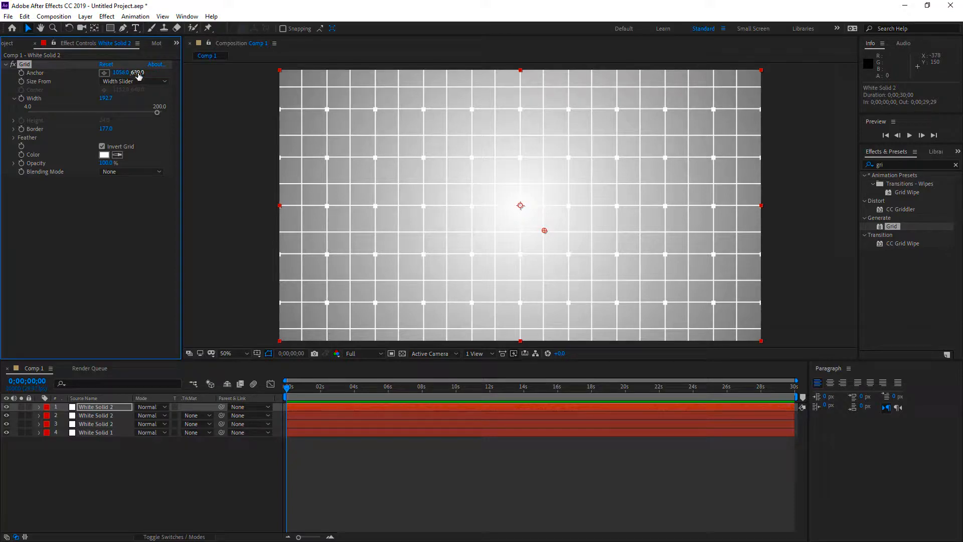
pyautogui.moveTo(138, 75); pyautogui.dragTo(140, 75)
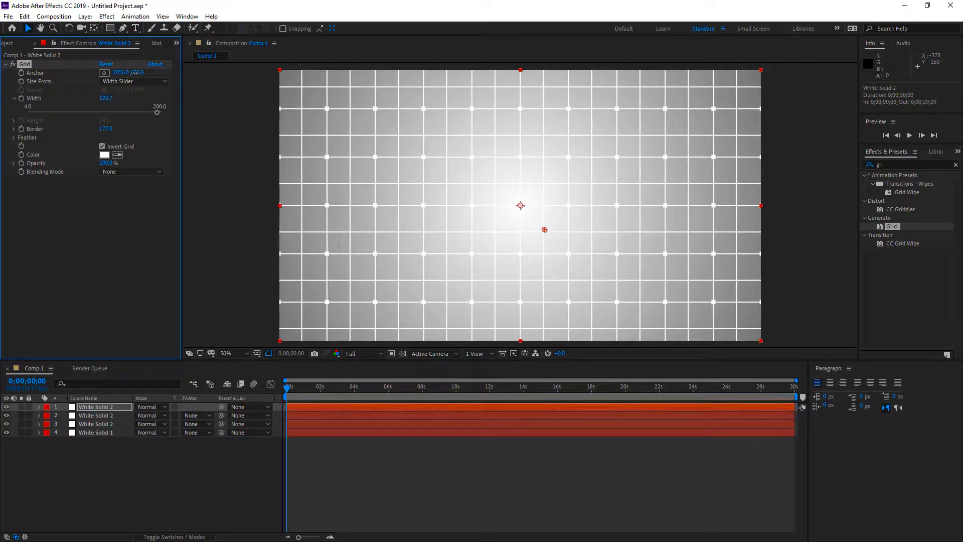
pyautogui.click(112, 473)
# Step: Lower the layer opacity of the original grid, the third layer in the stack, until its lines are only faint
pyautogui.click(111, 419)
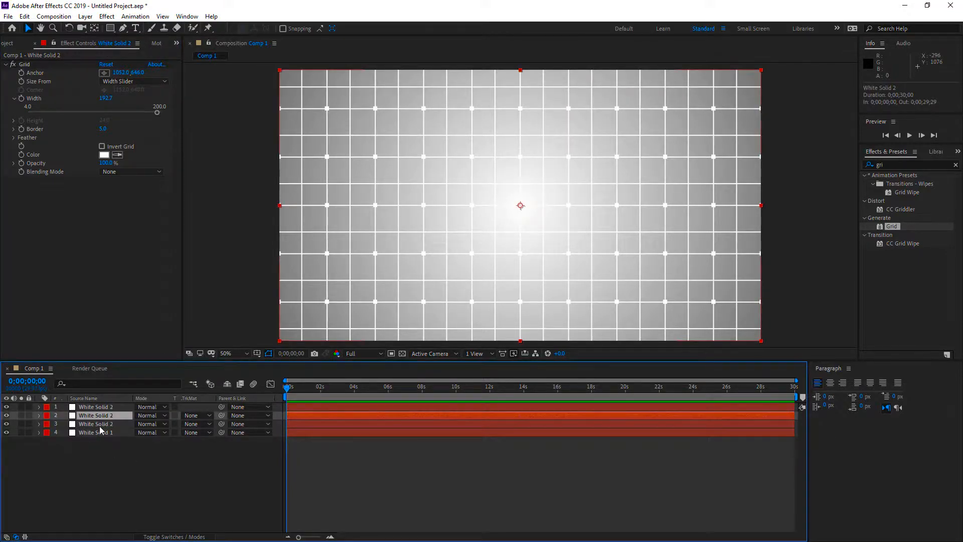
pyautogui.click(89, 424)
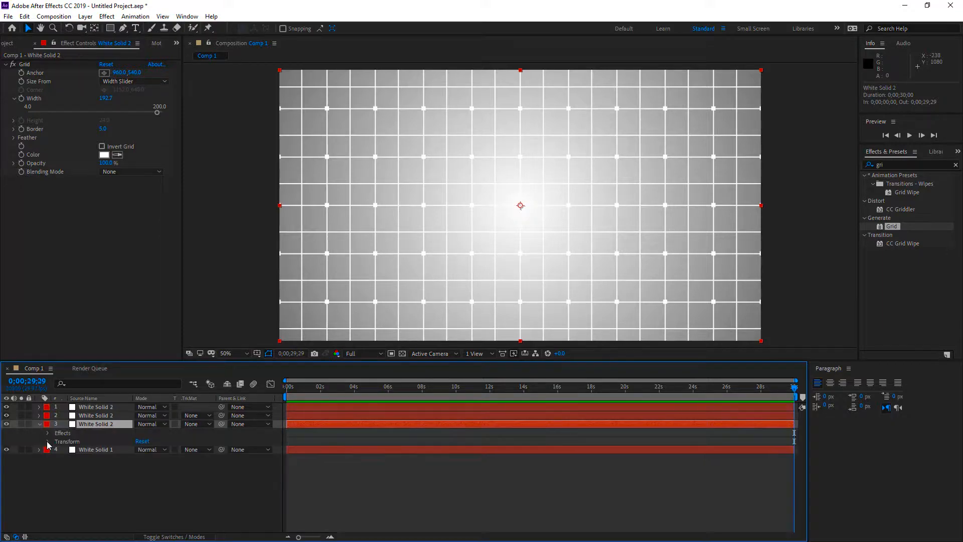
pyautogui.click(49, 442)
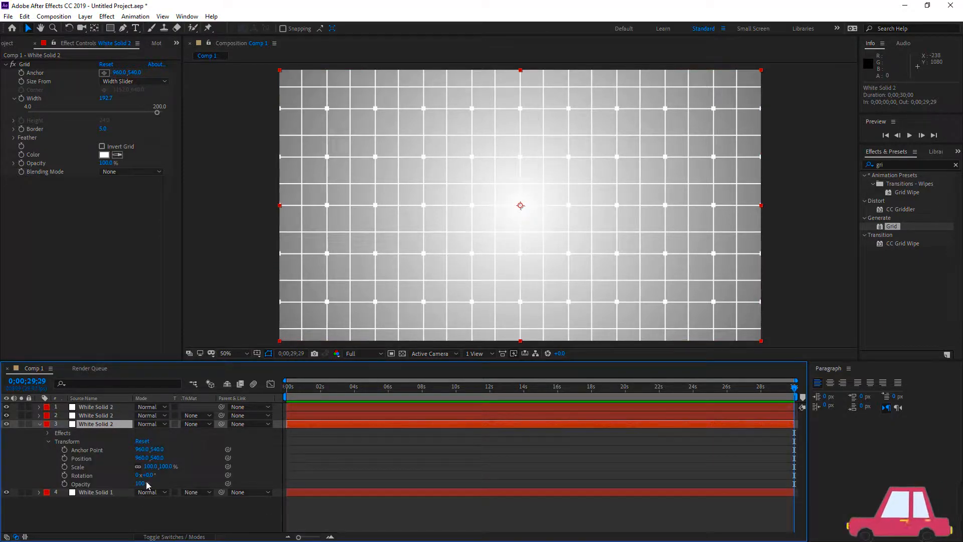
pyautogui.moveTo(140, 483); pyautogui.dragTo(106, 481)
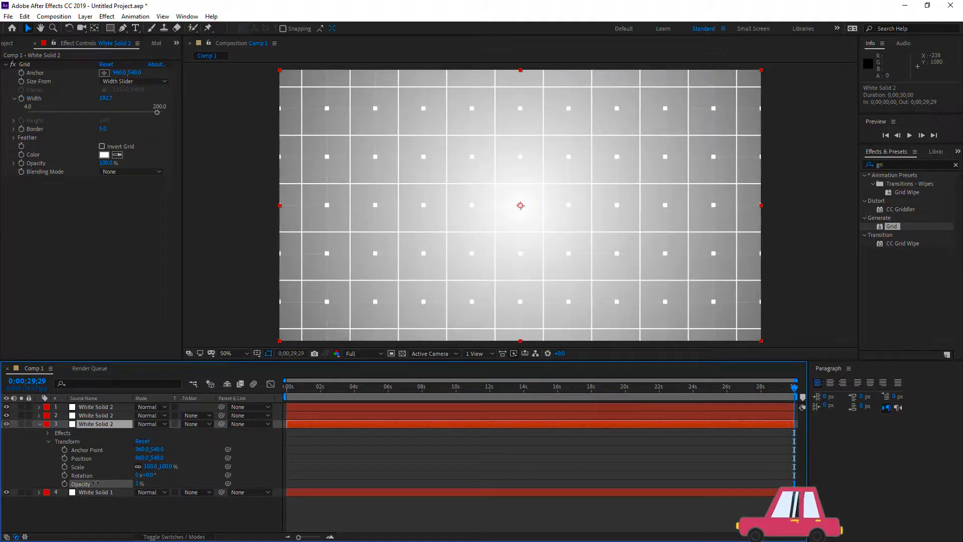
pyautogui.moveTo(102, 480); pyautogui.dragTo(103, 480)
pyautogui.click(40, 423)
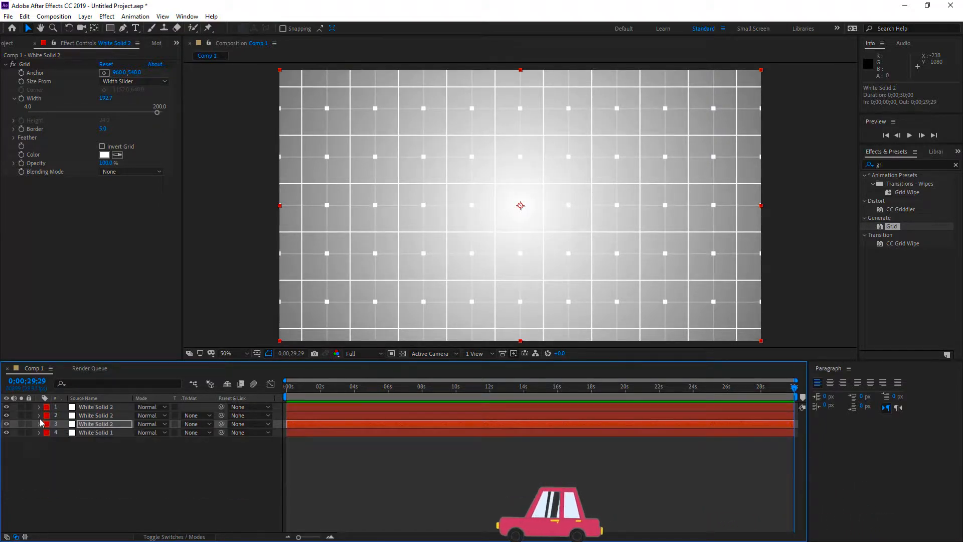
# Step: Lower the layer opacity of the offset grid, the second layer, so its lines are as faint as the original grid's
pyautogui.click(39, 415)
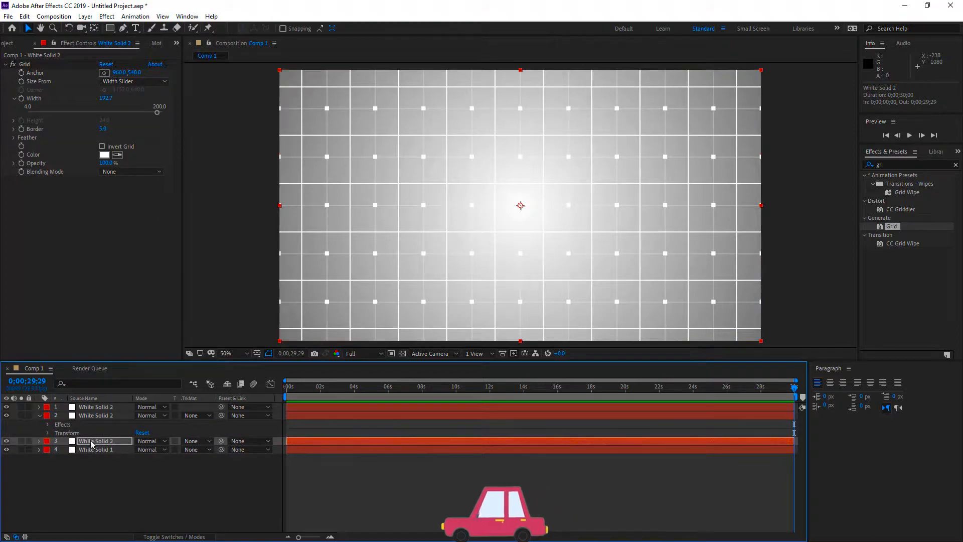
pyautogui.click(49, 433)
pyautogui.moveTo(142, 475); pyautogui.dragTo(94, 464)
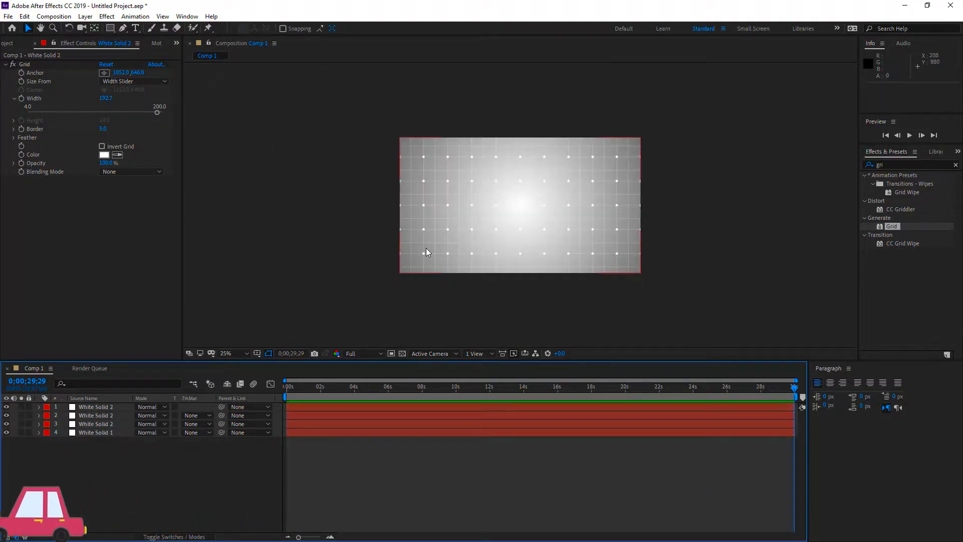
# Step: Create a new white 1920 × 1080 px solid above the grid layers
pyautogui.rightClick(86, 495)
pyautogui.moveTo(120, 389)
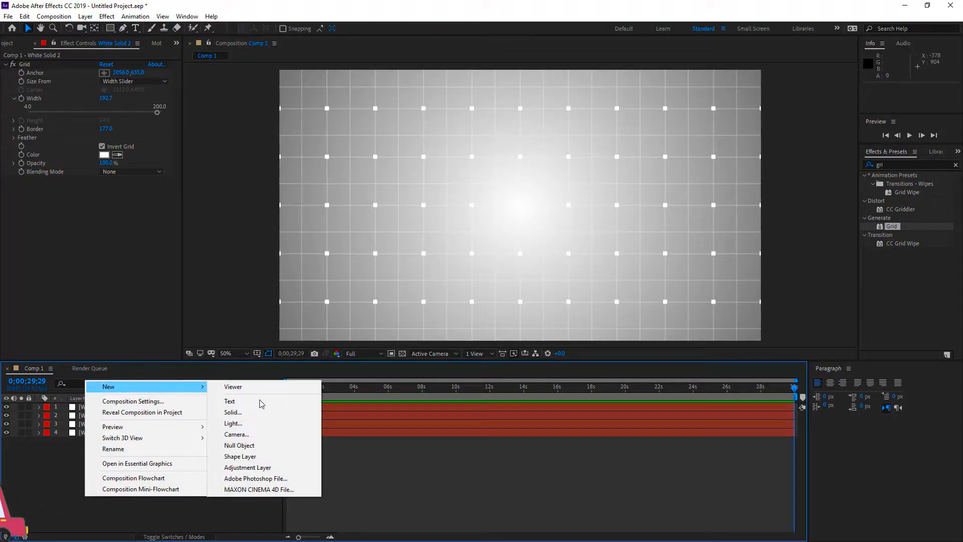
pyautogui.click(272, 412)
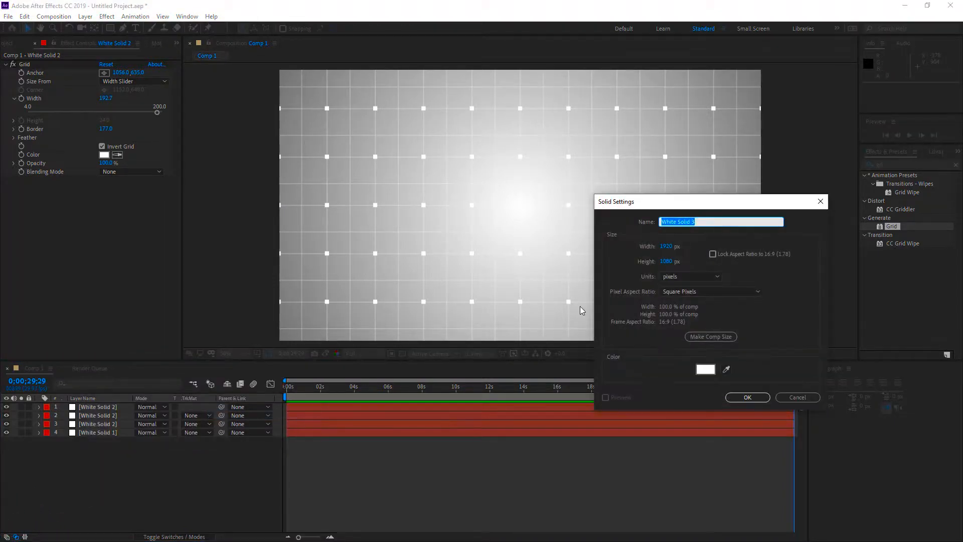
pyautogui.click(756, 401)
# Step: Find the Fractal Noise effect and apply it to the new white solid
pyautogui.click(116, 406)
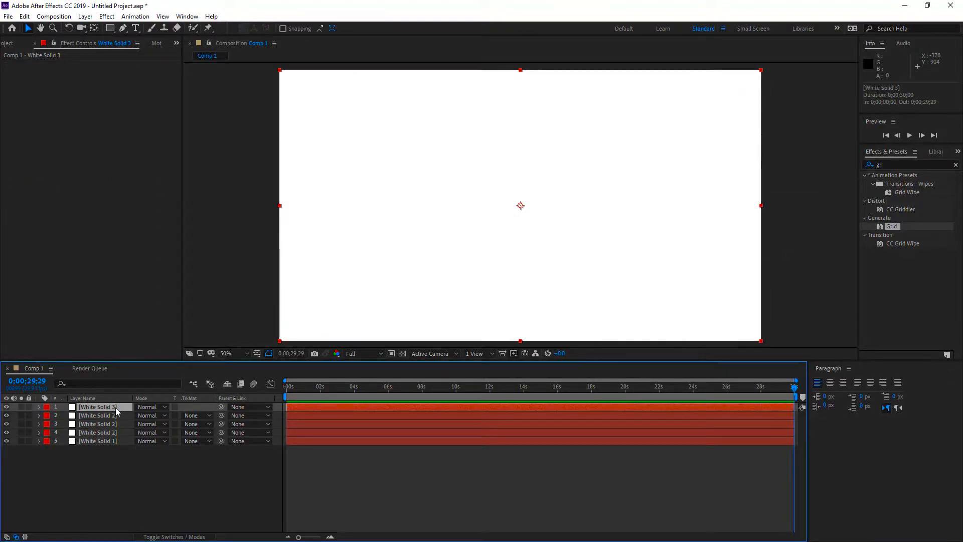
pyautogui.click(906, 163)
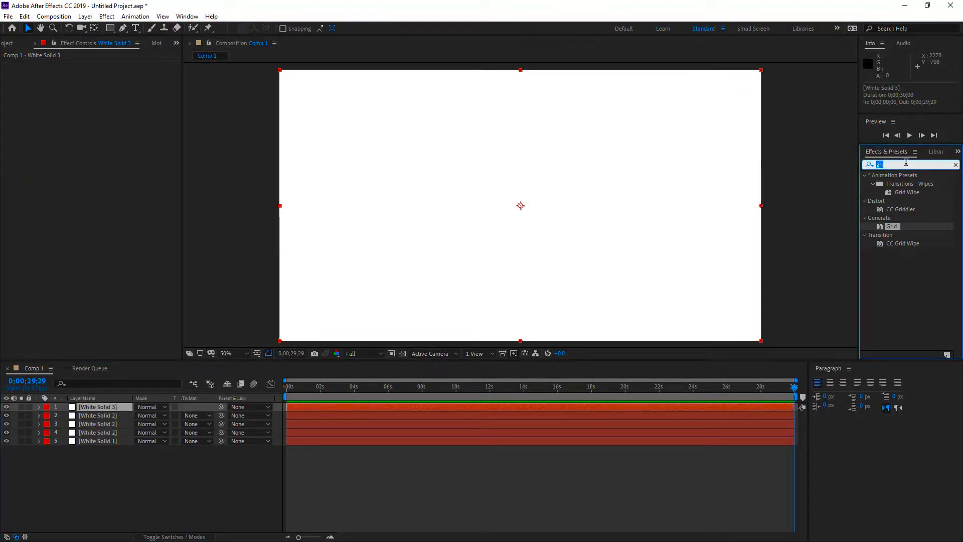
pyautogui.write('fr')
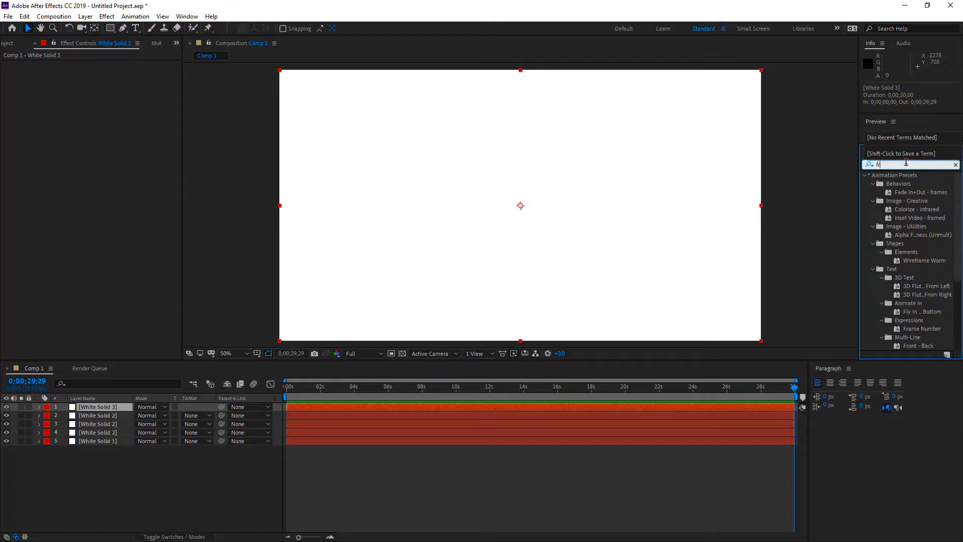
pyautogui.write('a')
pyautogui.moveTo(911, 337); pyautogui.dragTo(535, 199)
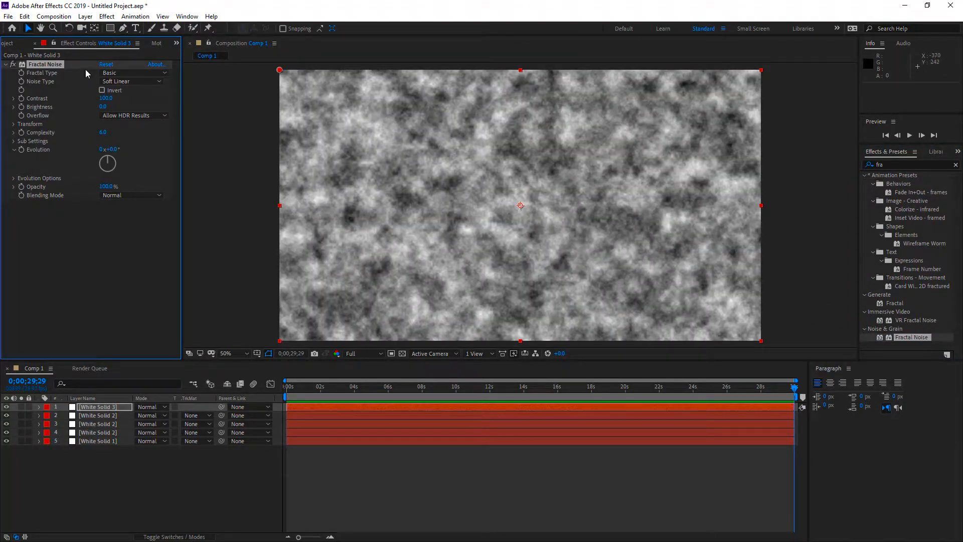
# Step: Set the fractal noise to the Block noise type with complexity 1 and raise its brightness to 9
pyautogui.click(130, 80)
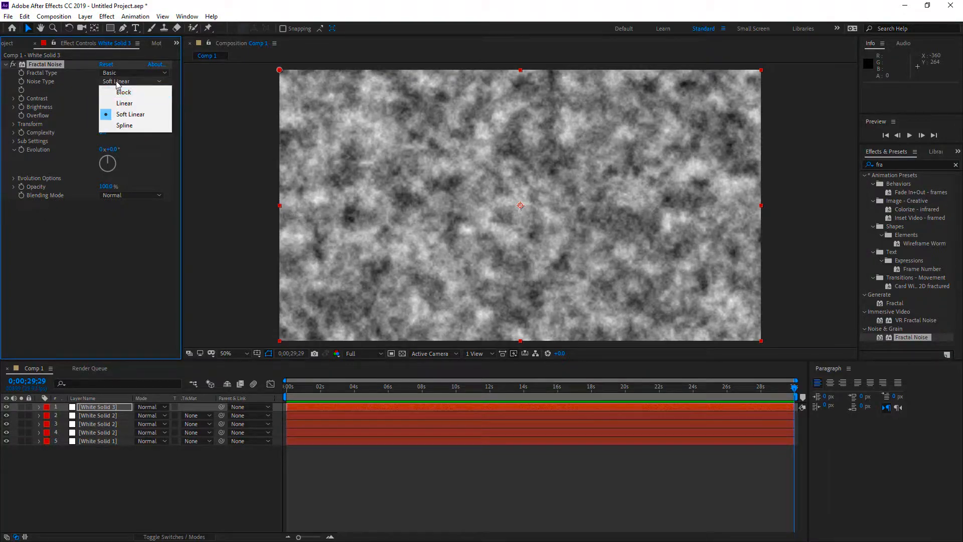
pyautogui.click(124, 93)
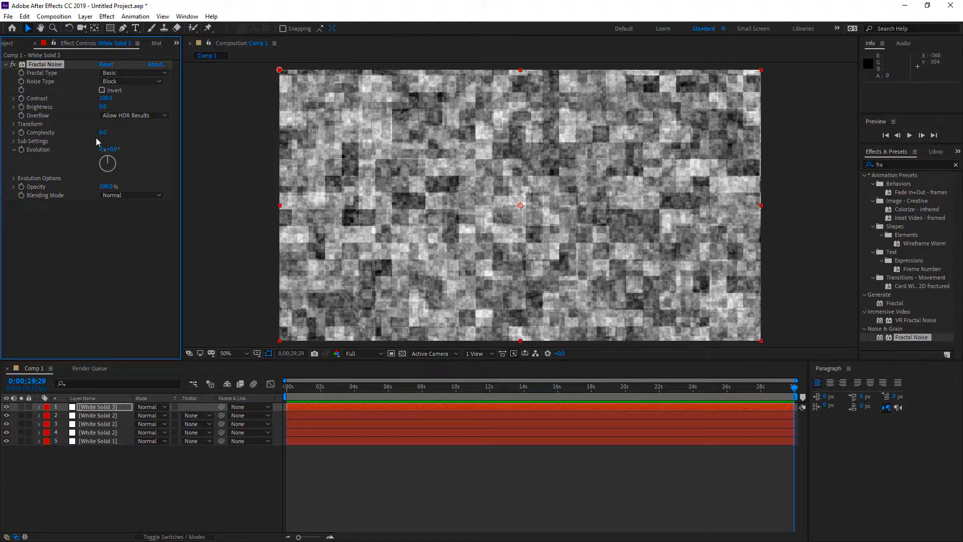
pyautogui.moveTo(103, 132); pyautogui.dragTo(103, 132)
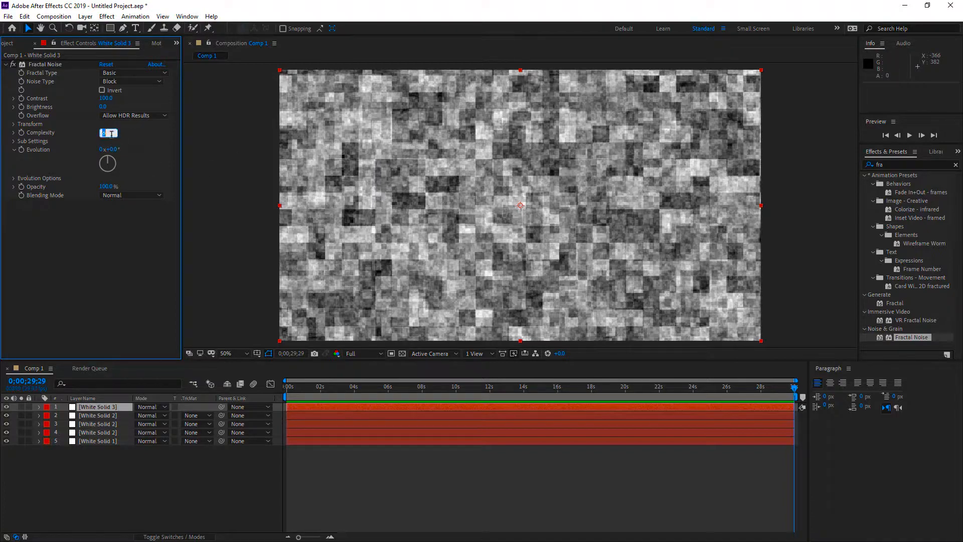
pyautogui.press('Return')
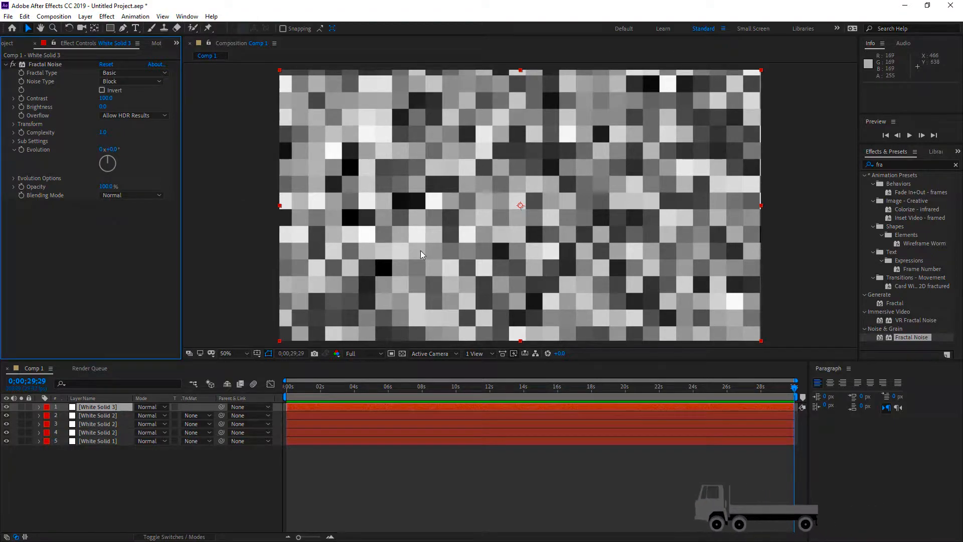
pyautogui.moveTo(102, 106); pyautogui.dragTo(107, 106)
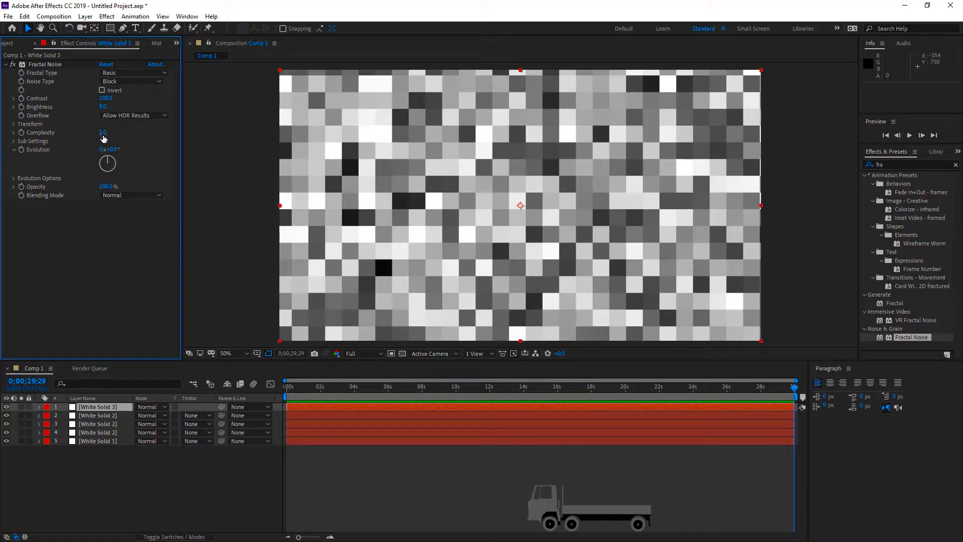
# Step: Scale the noise layer to 326% for larger blocks and set the fractal noise brightness to 22
pyautogui.click(106, 407)
pyautogui.press('s')
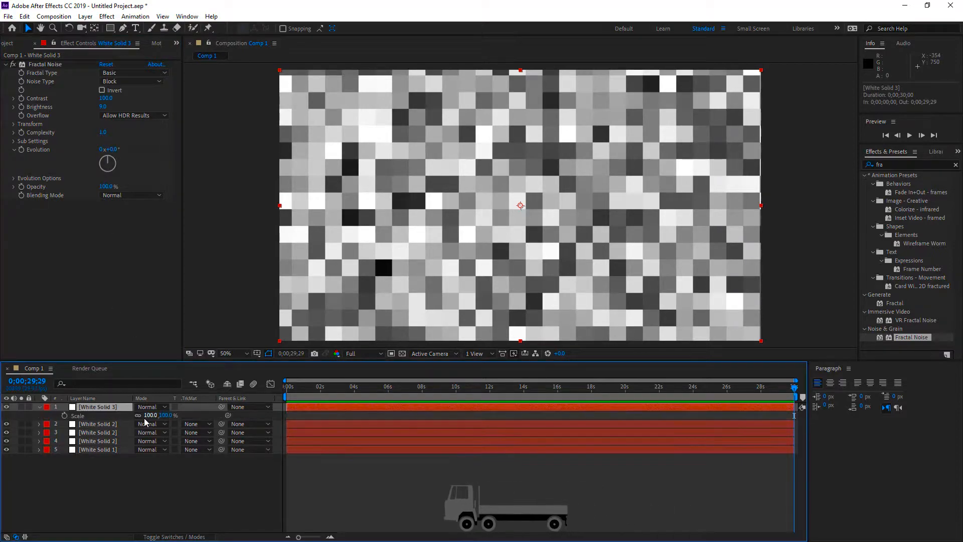
pyautogui.moveTo(147, 415); pyautogui.dragTo(252, 407)
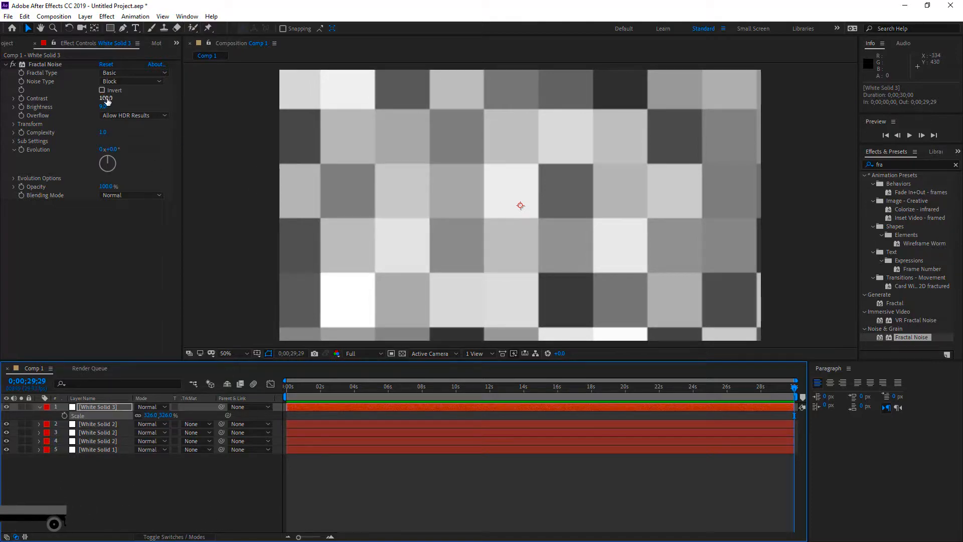
pyautogui.moveTo(106, 99)
pyautogui.mouseDown()
pyautogui.moveTo(88, 99)
pyautogui.moveTo(108, 104)
pyautogui.mouseUp()
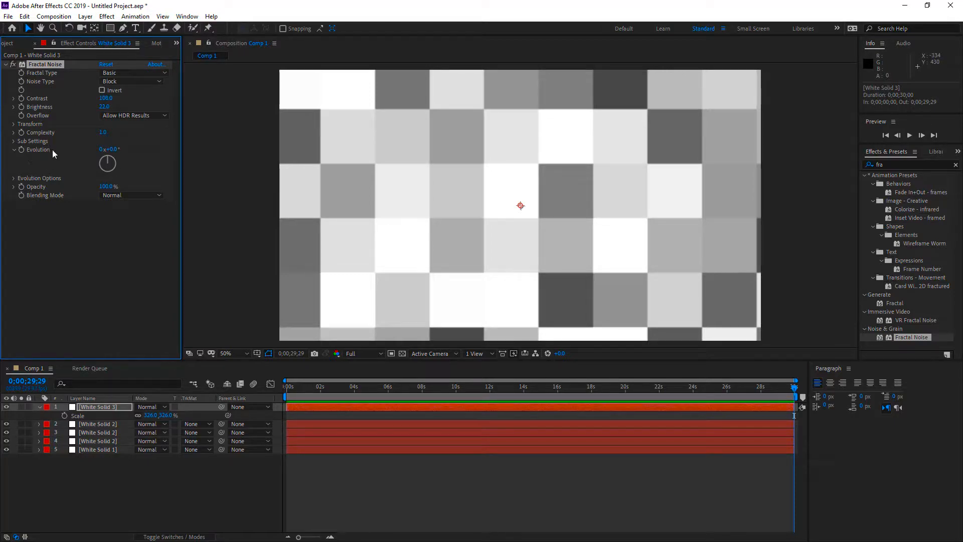
pyautogui.click(39, 406)
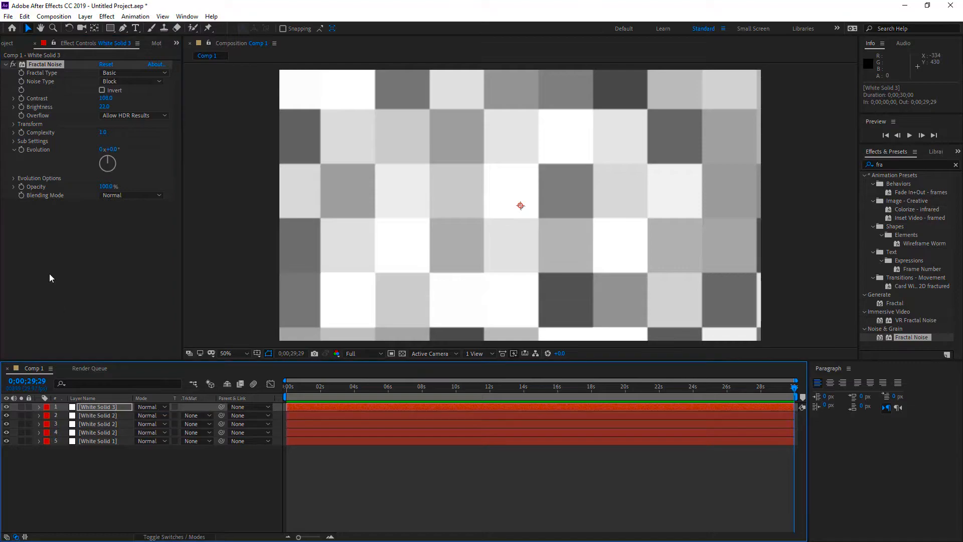
# Step: Keyframe the noise evolution from 0 at the composition's start to 1x+2.0° at 4 seconds, and preview the motion
pyautogui.click(21, 149)
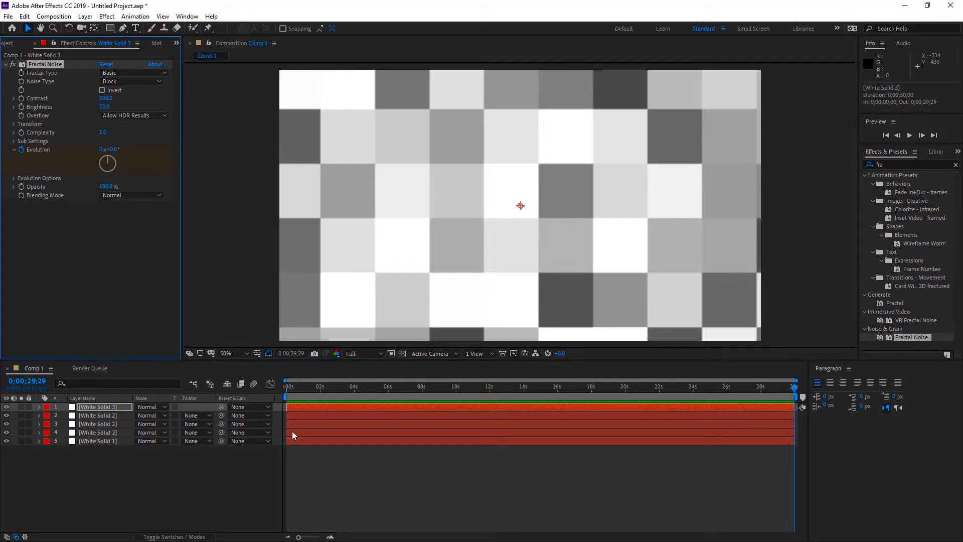
pyautogui.click(283, 391)
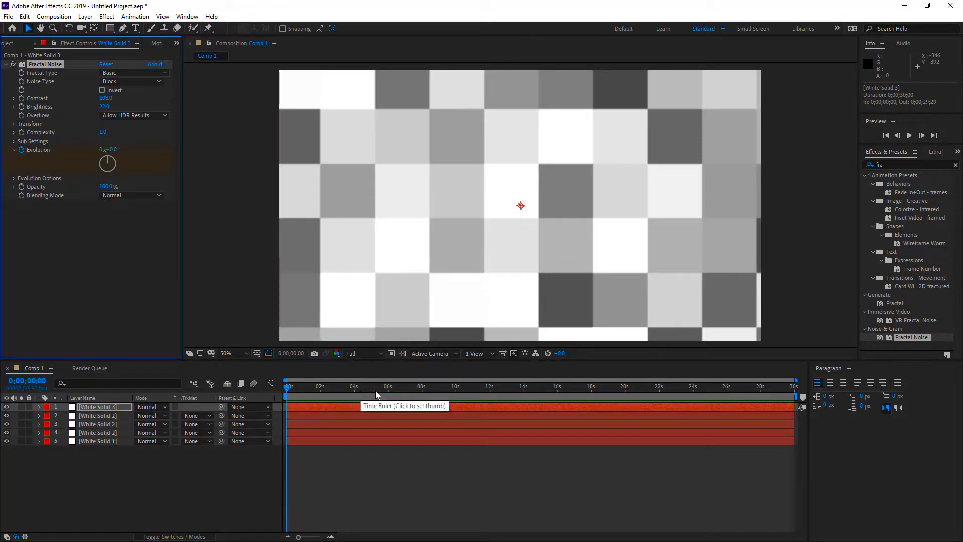
pyautogui.click(354, 392)
pyautogui.moveTo(108, 149); pyautogui.dragTo(365, 240)
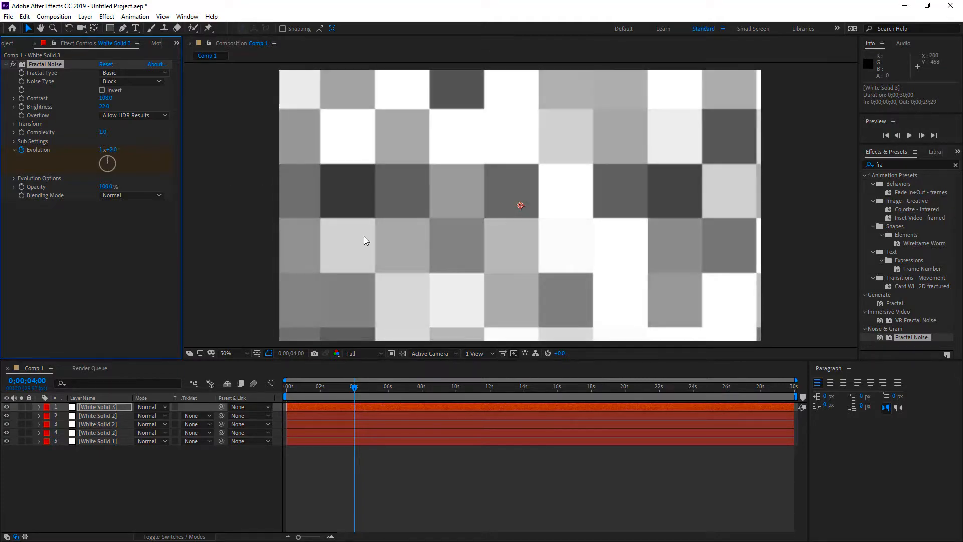
pyautogui.click(226, 476)
pyautogui.press('space')
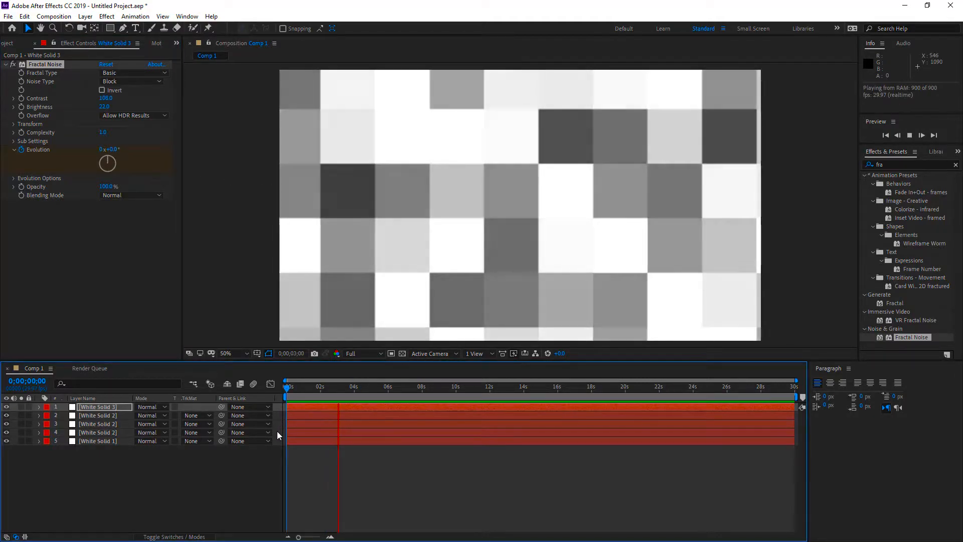
pyautogui.press('space')
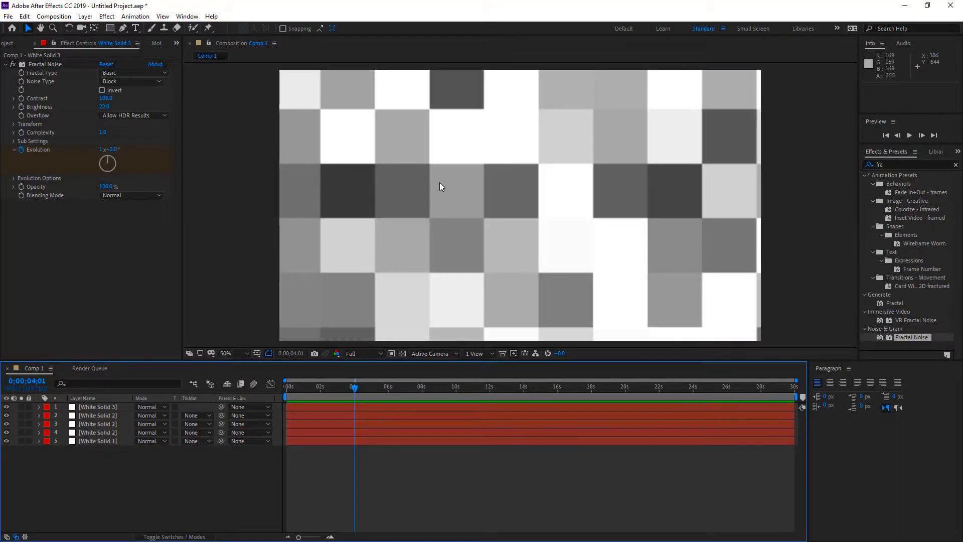
# Step: Blend the fractal noise layer with Soft Light over the grids and preview the animation from the start
pyautogui.click(96, 408)
pyautogui.click(147, 407)
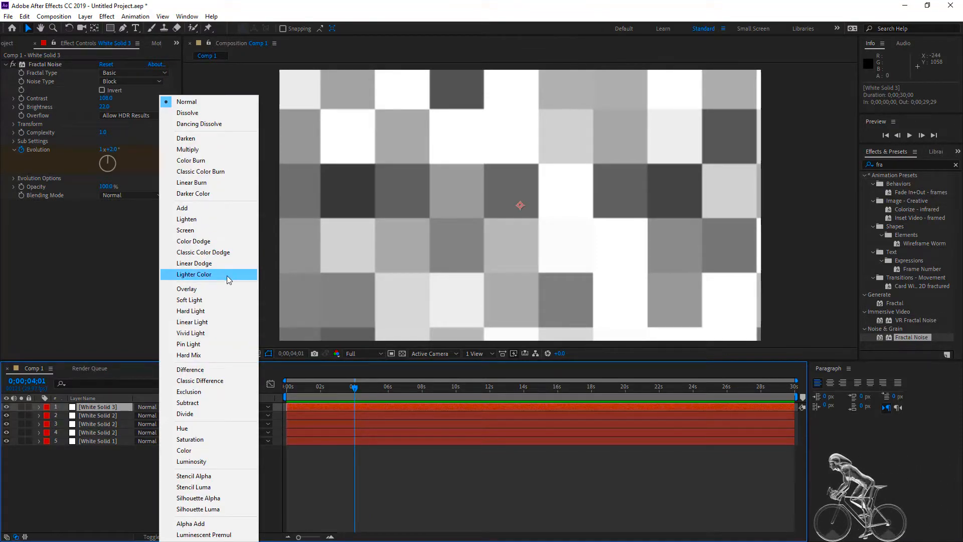
pyautogui.click(229, 300)
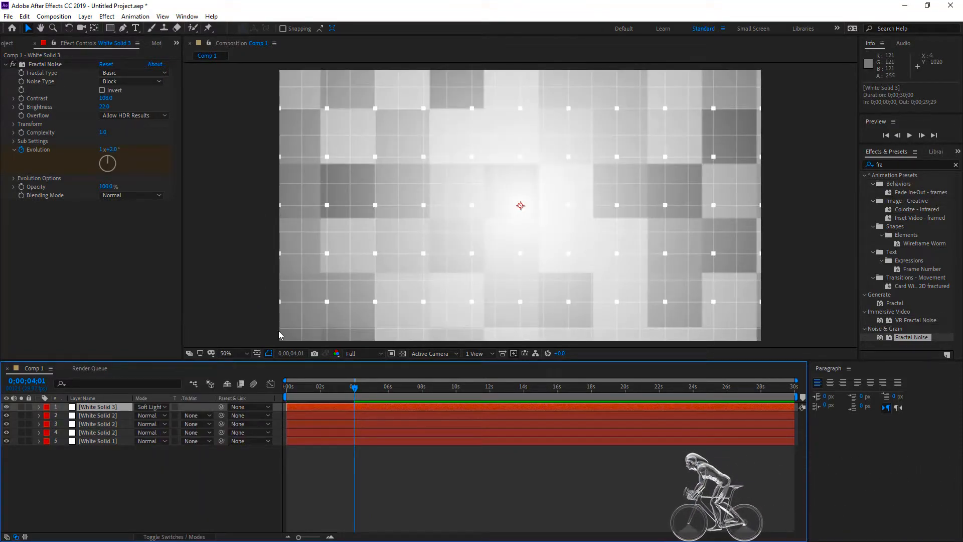
pyautogui.moveTo(350, 388); pyautogui.dragTo(210, 386)
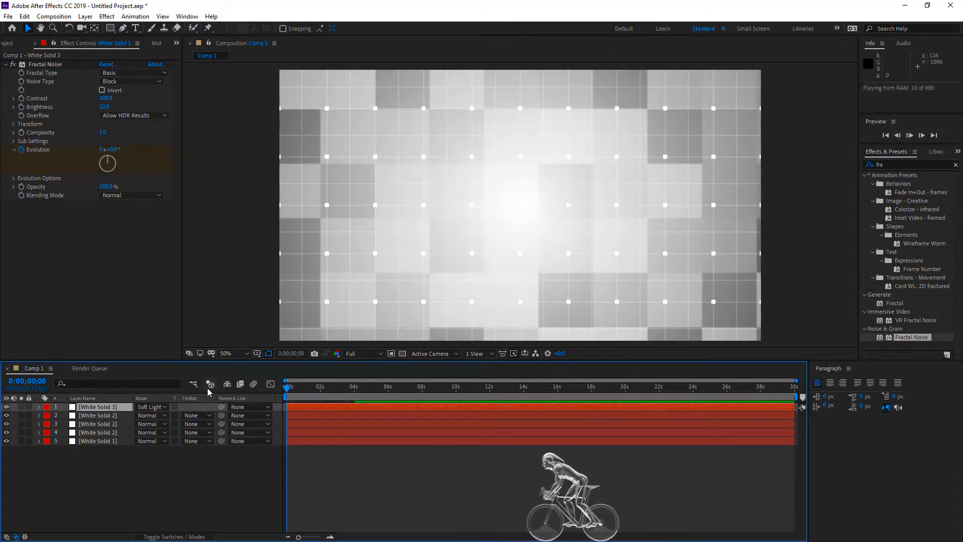
pyautogui.press('space')
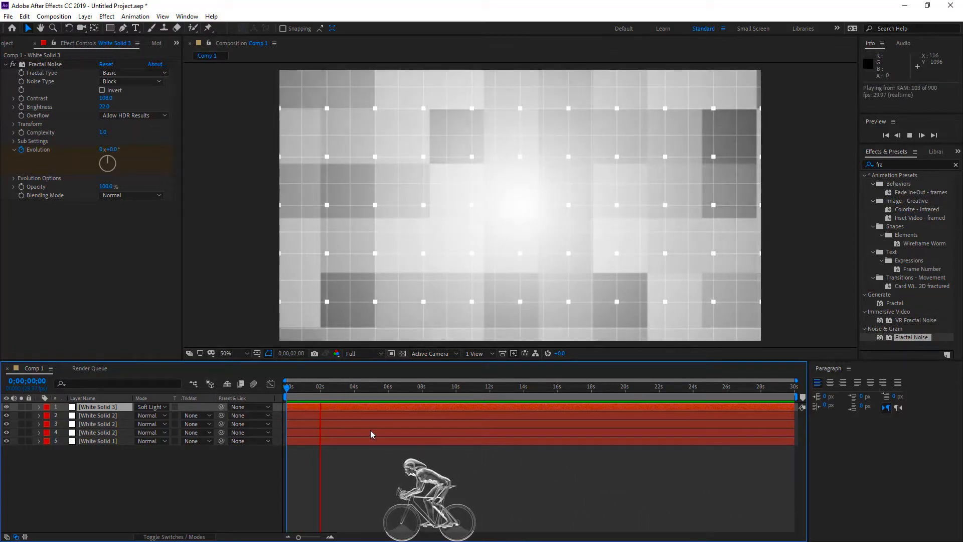
pyautogui.press('space')
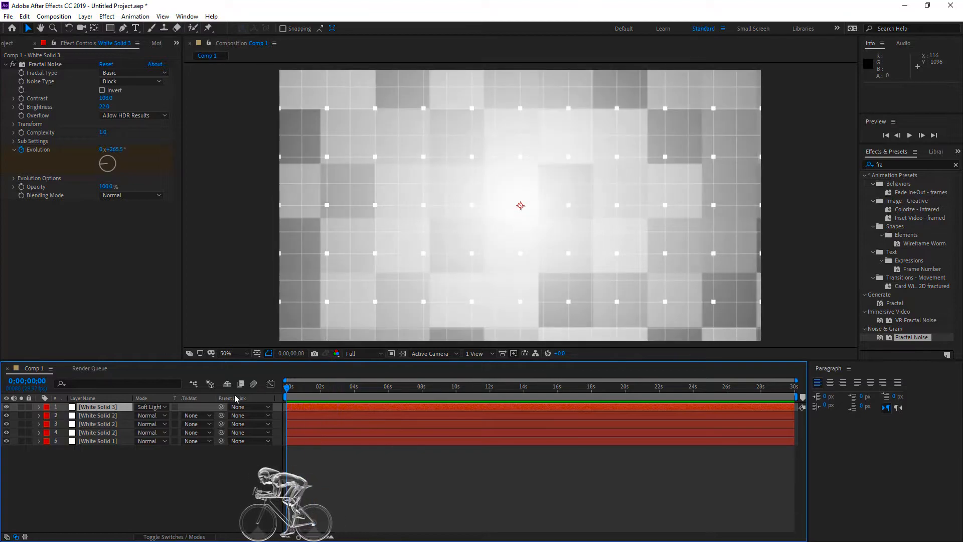
# Step: Set the small-squares grid layer to Soft Light blending and play back the composition from the start
pyautogui.click(110, 417)
pyautogui.click(157, 416)
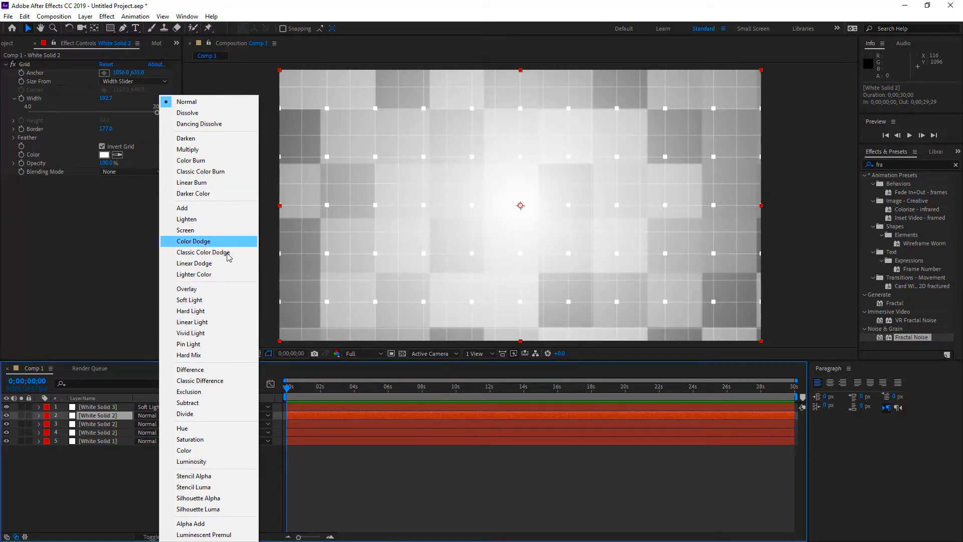
pyautogui.click(233, 300)
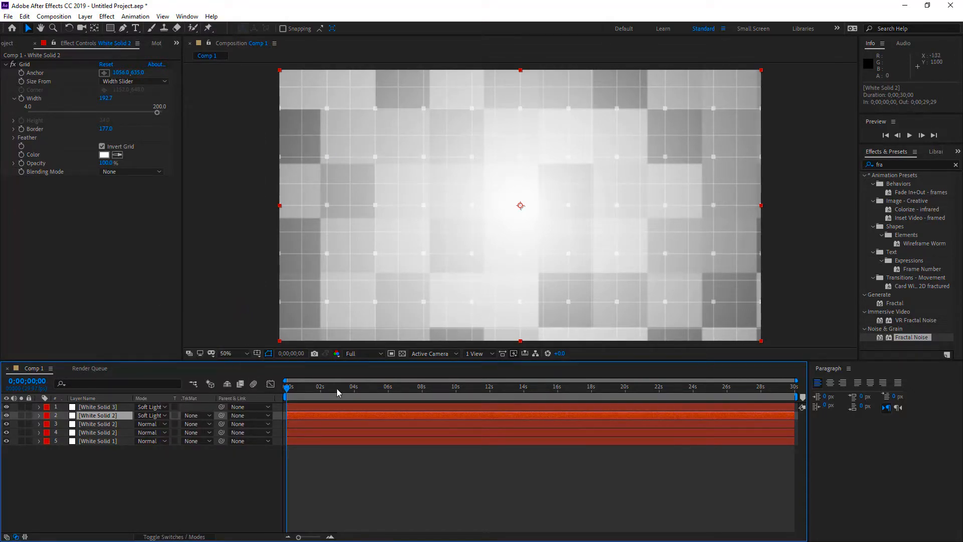
pyautogui.press('space')
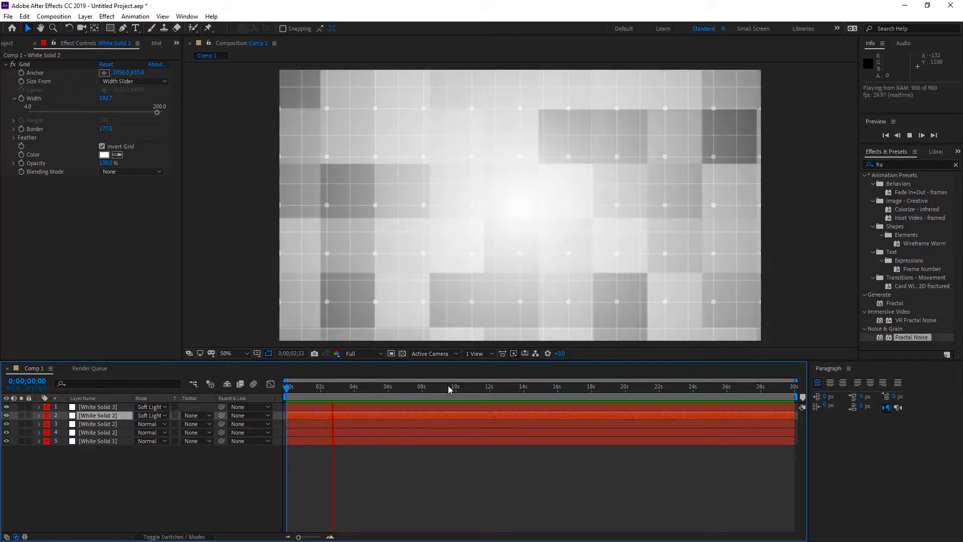
pyautogui.moveTo(336, 390); pyautogui.dragTo(220, 384)
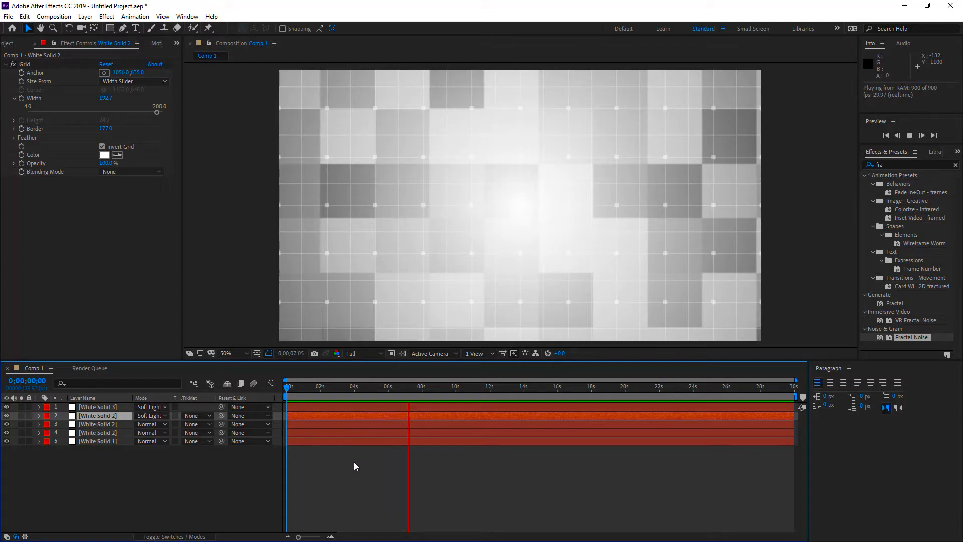
pyautogui.click(165, 477)
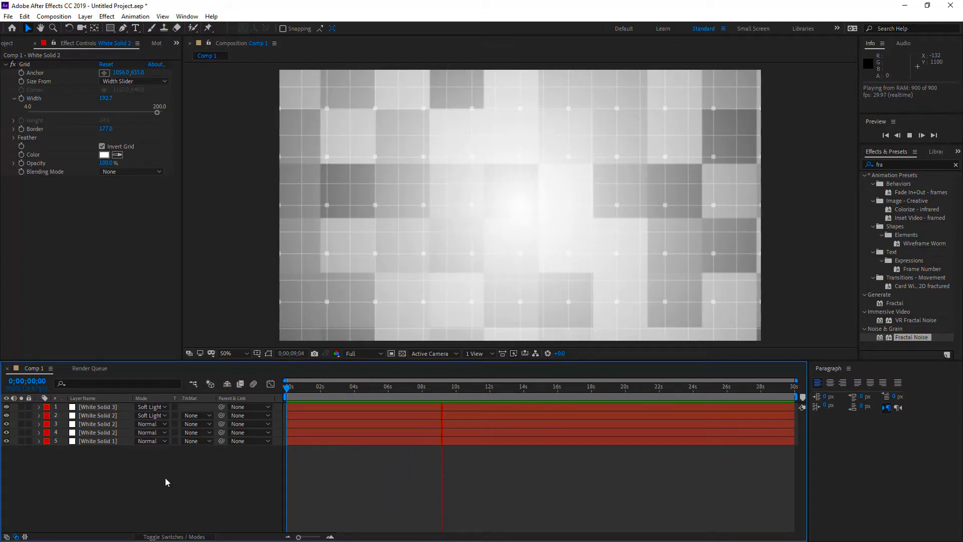